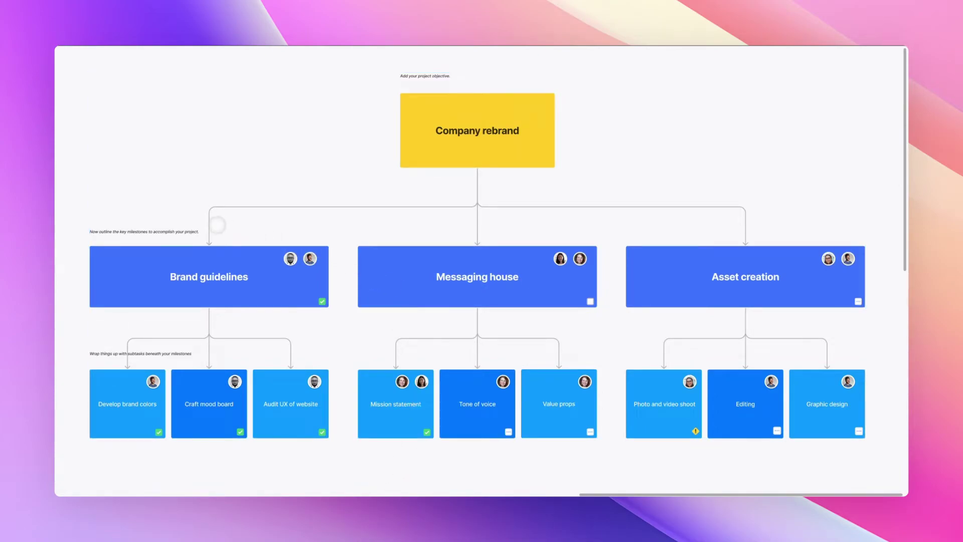
- Examine the Company rebrand flowchart, its milestone and subtask cards and the arrows connecting them
{"action": "key", "text": "ctrl+a"}
{"action": "left_click", "coordinate": [277, 206]}
{"action": "scroll", "coordinate": [219, 234], "scroll_direction": "left", "scroll_amount": 1}
{"action": "scroll", "coordinate": [288, 222], "scroll_direction": "up", "scroll_amount": 1}
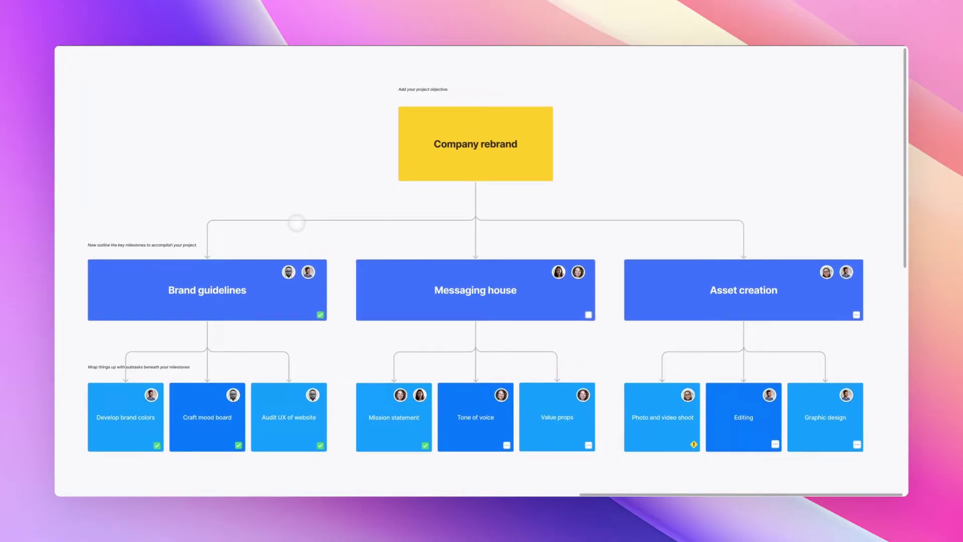
{"action": "scroll", "coordinate": [296, 222], "scroll_direction": "down", "scroll_amount": 1}
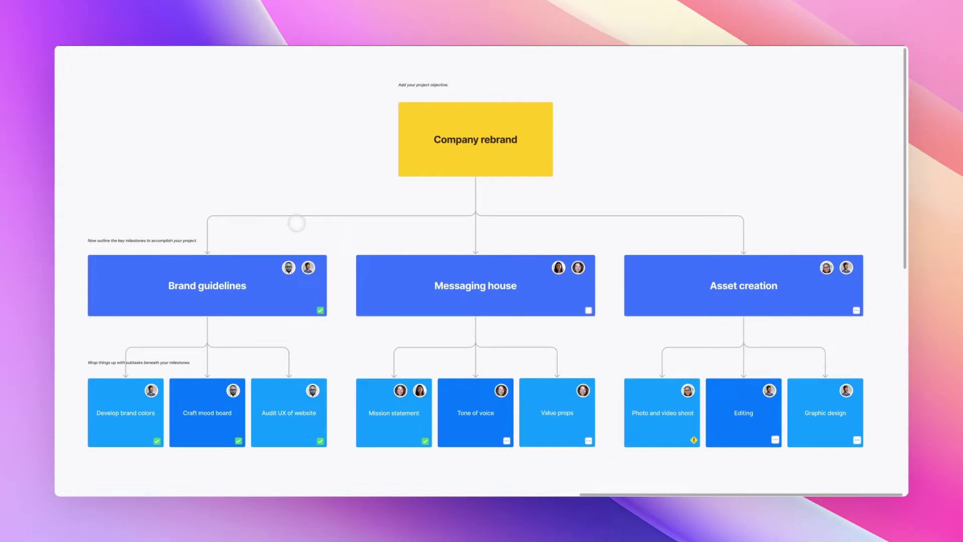
{"action": "scroll", "coordinate": [296, 222], "scroll_direction": "left", "scroll_amount": 5}
{"action": "scroll", "coordinate": [296, 222], "scroll_direction": "down", "scroll_amount": 3}
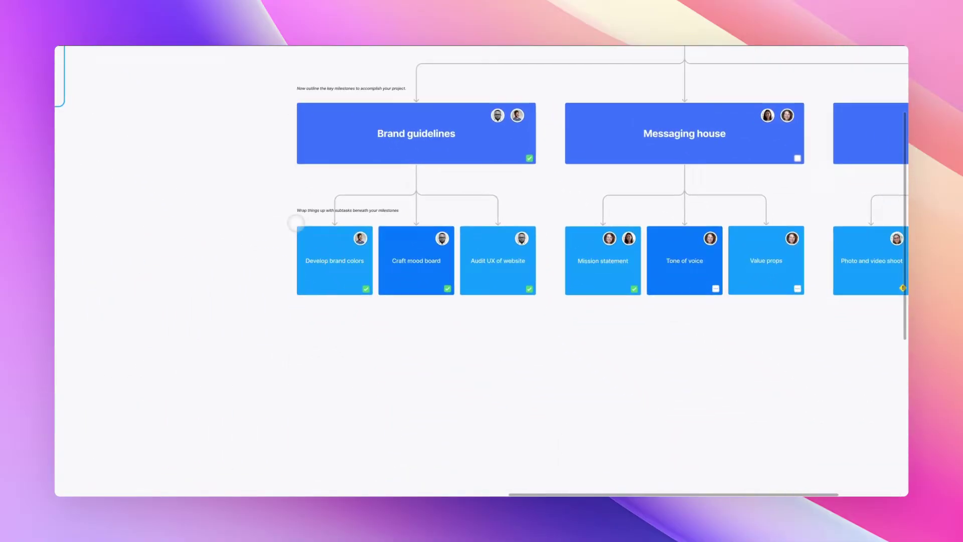
{"action": "scroll", "coordinate": [296, 222], "scroll_direction": "left", "scroll_amount": 3}
{"action": "scroll", "coordinate": [296, 222], "scroll_direction": "down", "scroll_amount": 3}
{"action": "scroll", "coordinate": [303, 230], "scroll_direction": "up", "scroll_amount": 2}
- Show the interface and draw a diagonal arrow about 333 long below the cards, with a stroke weight of 12
{"action": "key", "text": "super+backslash"}
{"action": "scroll", "coordinate": [305, 231], "scroll_direction": "up", "scroll_amount": 3}
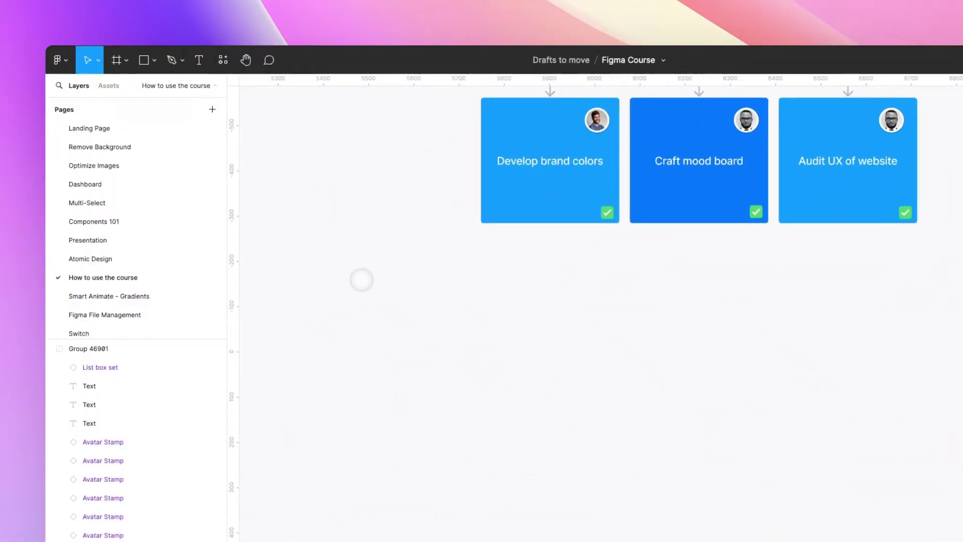
{"action": "scroll", "coordinate": [361, 279], "scroll_direction": "up", "scroll_amount": 1}
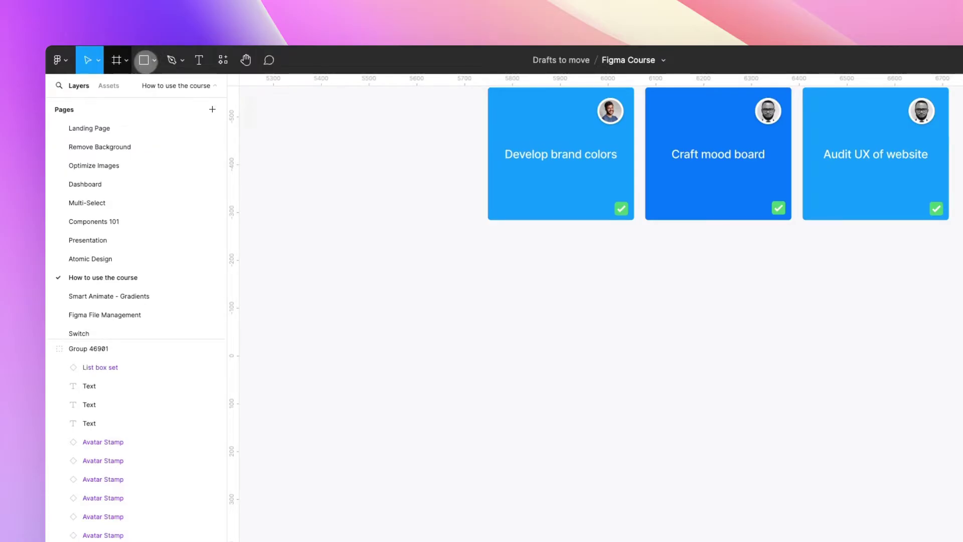
{"action": "left_click", "coordinate": [152, 60]}
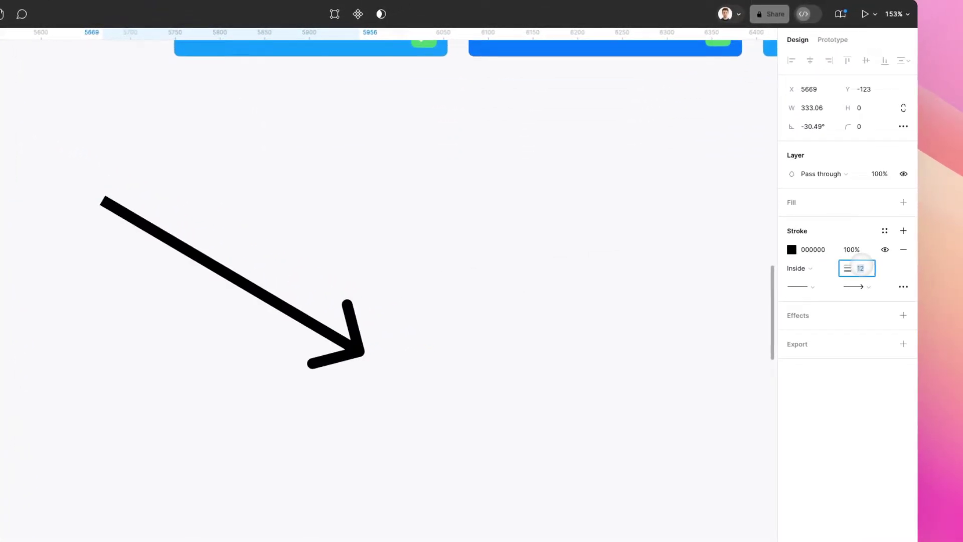
{"action": "left_click", "coordinate": [359, 271]}
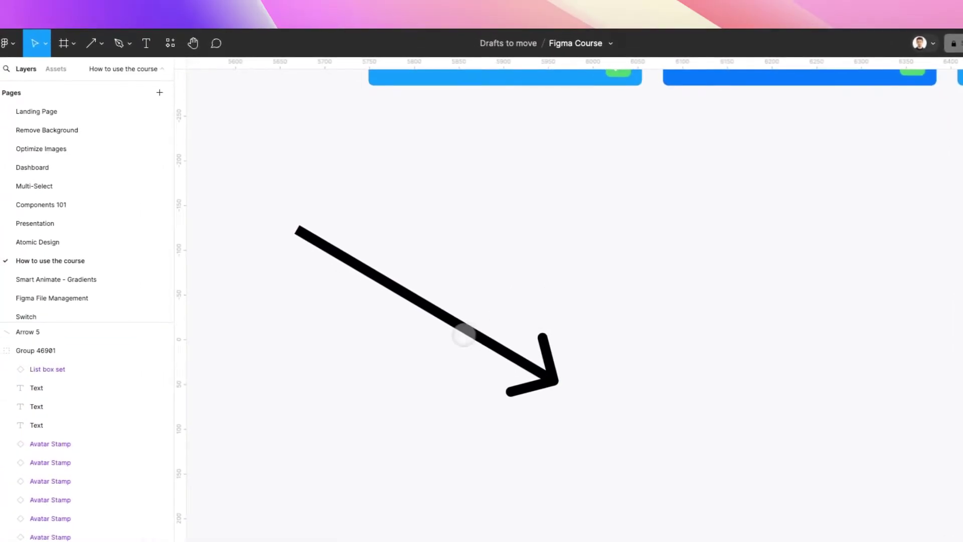
- Draw a three-segment stepped path about 620 × 308 with the Pen tool, beside the diagonal arrow
{"action": "scroll", "coordinate": [265, 306], "scroll_direction": "down", "scroll_amount": 2}
{"action": "scroll", "coordinate": [459, 336], "scroll_direction": "right", "scroll_amount": 2}
{"action": "scroll", "coordinate": [460, 337], "scroll_direction": "down", "scroll_amount": 1}
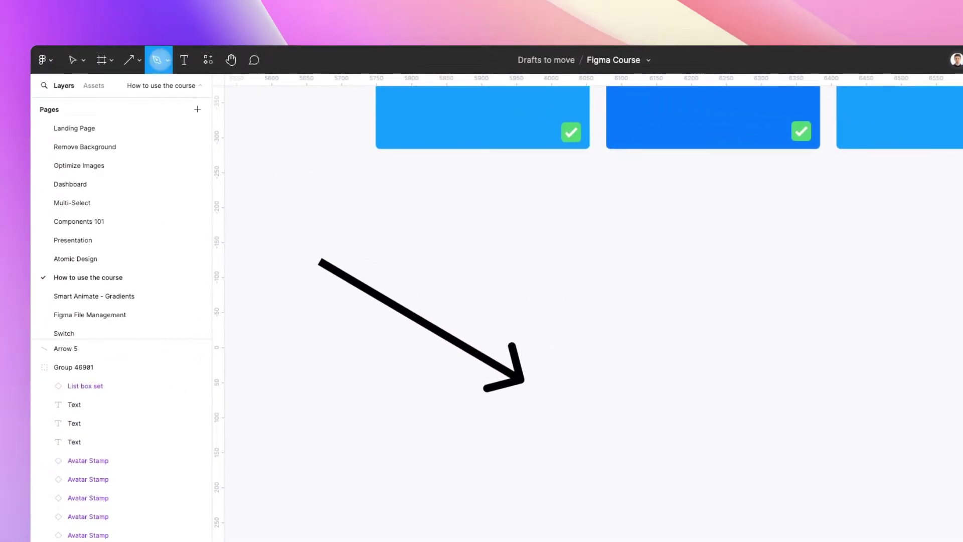
{"action": "scroll", "coordinate": [597, 293], "scroll_direction": "right", "scroll_amount": 3}
{"action": "left_click", "coordinate": [574, 290]}
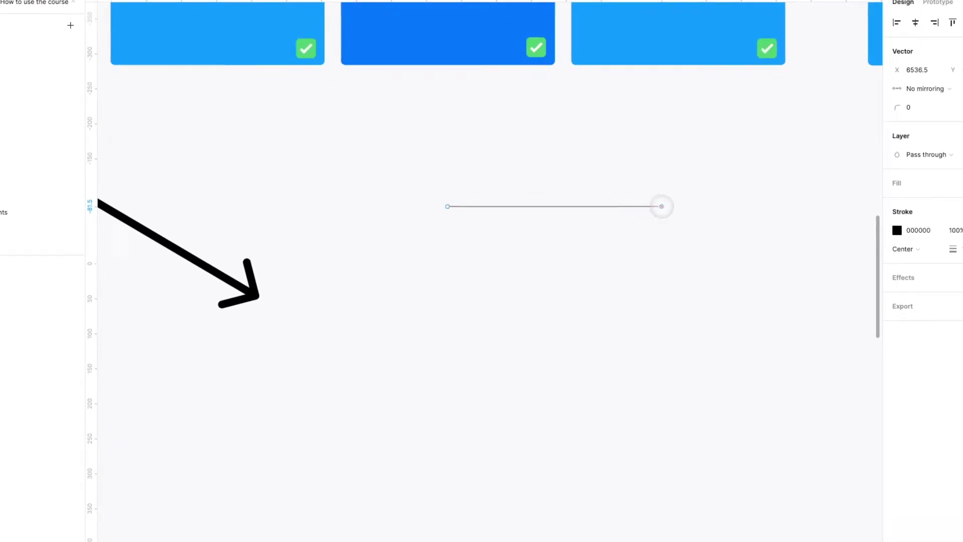
{"action": "left_click", "coordinate": [661, 206]}
{"action": "scroll", "coordinate": [649, 206], "scroll_direction": "right", "scroll_amount": 5}
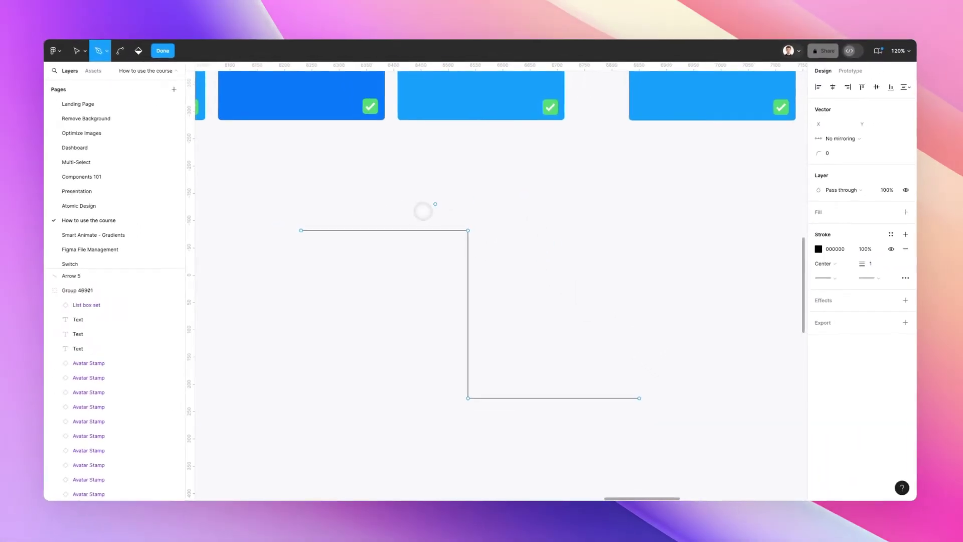
- Set the stepped path's stroke weight to 3 and give its end point a Line arrow
{"action": "scroll", "coordinate": [498, 247], "scroll_direction": "up", "scroll_amount": 2}
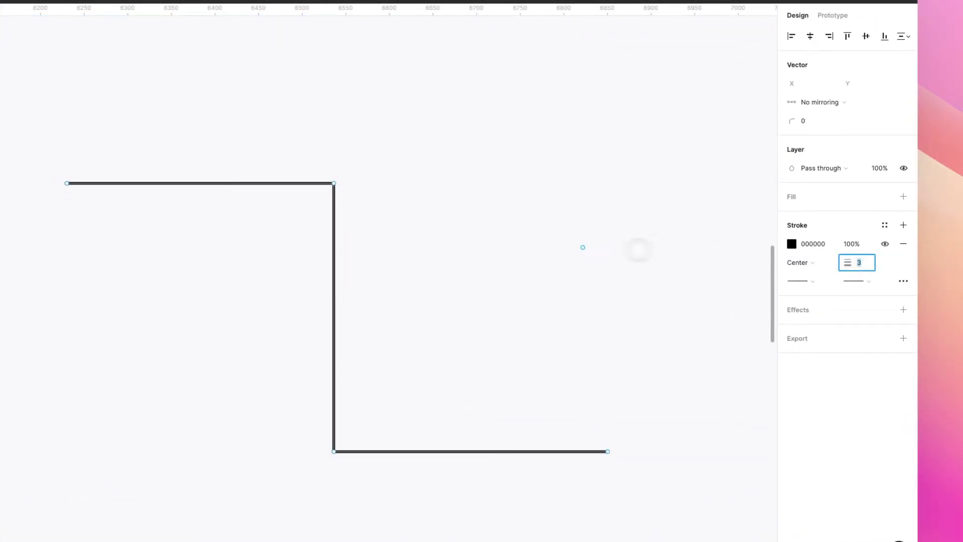
{"action": "scroll", "coordinate": [447, 247], "scroll_direction": "up", "scroll_amount": 2}
{"action": "scroll", "coordinate": [524, 247], "scroll_direction": "left", "scroll_amount": 1}
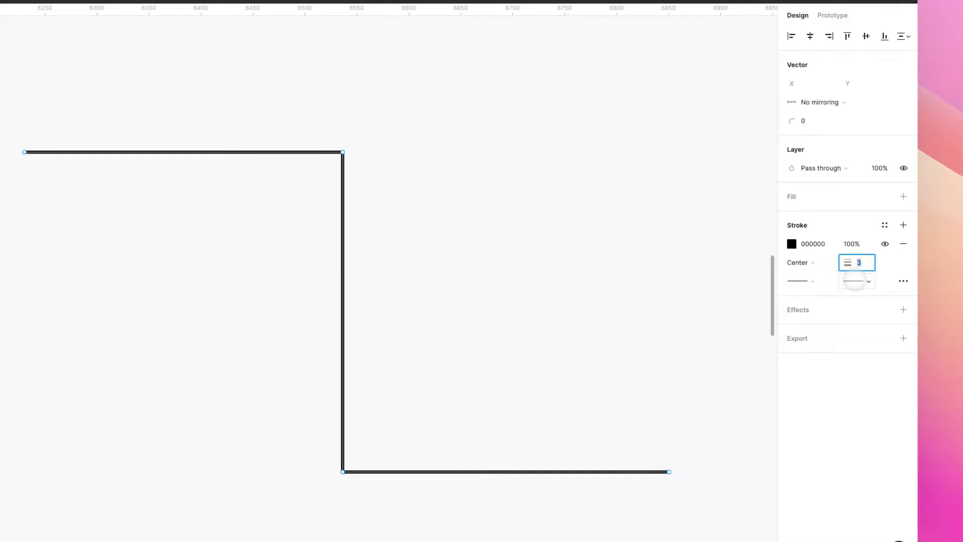
{"action": "left_click", "coordinate": [854, 281]}
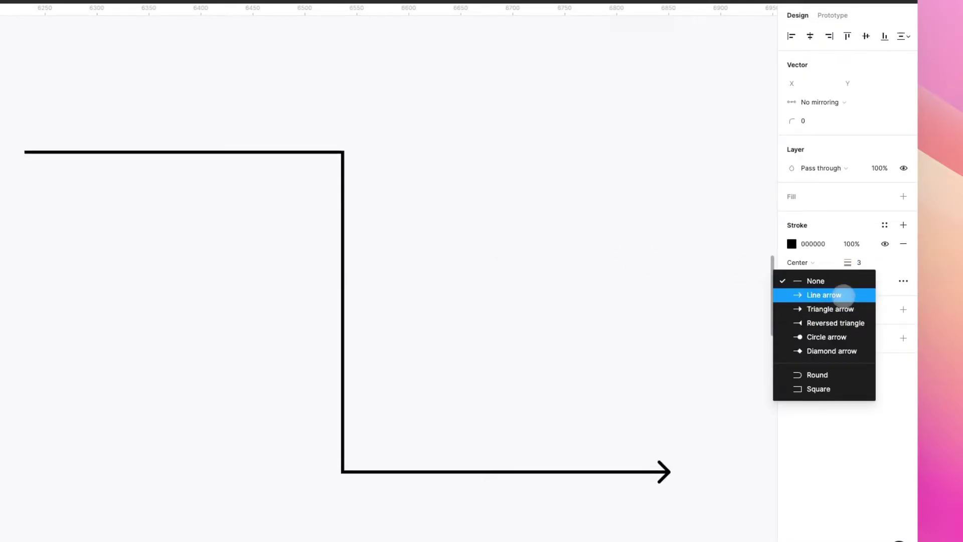
{"action": "left_click", "coordinate": [843, 296]}
- Round the two middle corner points of the stepped path with a corner radius of 35
{"action": "scroll", "coordinate": [640, 331], "scroll_direction": "down", "scroll_amount": 1}
{"action": "scroll", "coordinate": [630, 331], "scroll_direction": "left", "scroll_amount": 2}
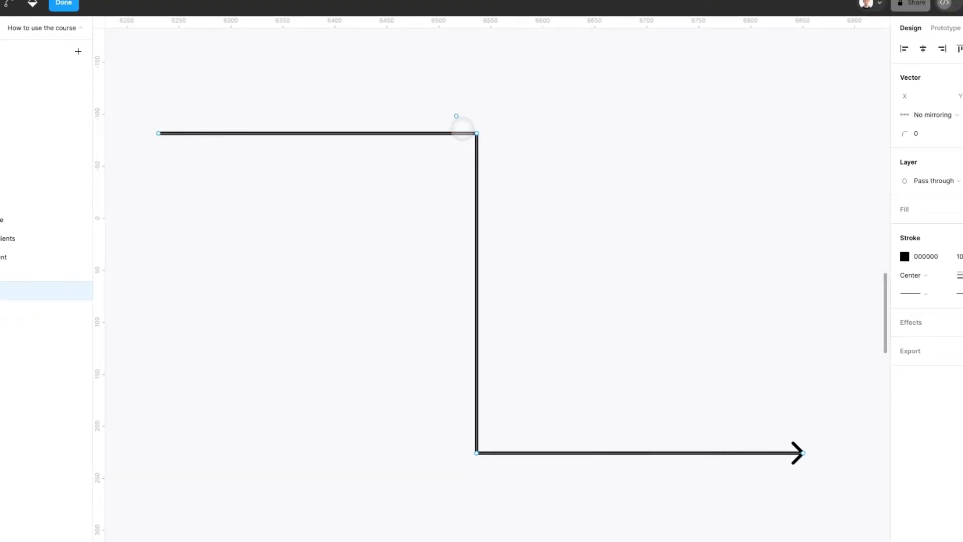
{"action": "left_click_drag", "start_coordinate": [462, 127], "coordinate": [526, 470]}
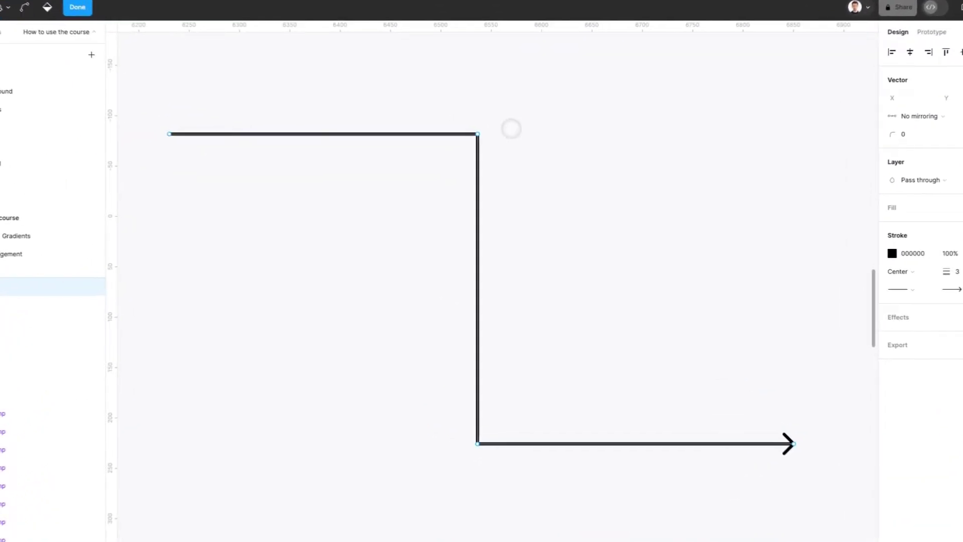
{"action": "key", "text": "Escape"}
{"action": "double_click", "coordinate": [474, 149]}
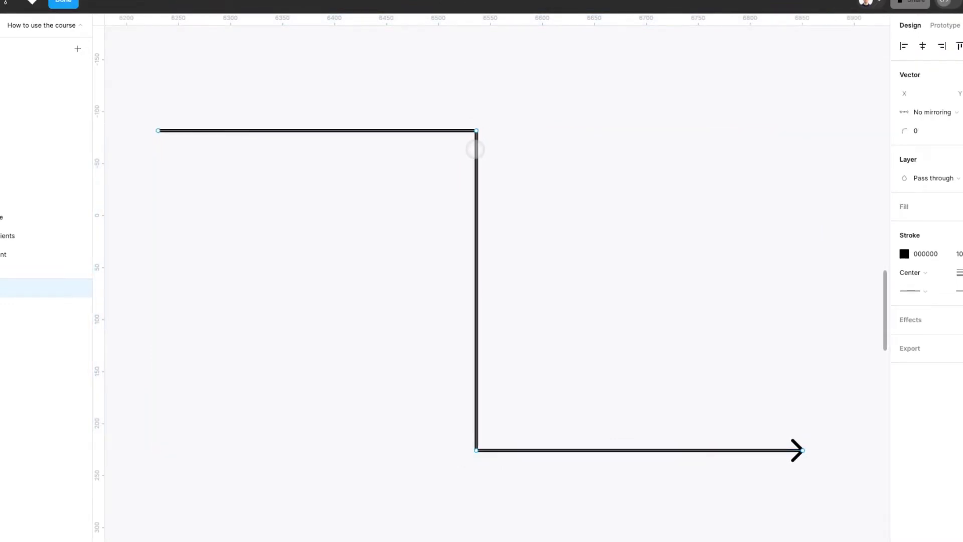
{"action": "left_click_drag", "start_coordinate": [444, 109], "coordinate": [564, 506]}
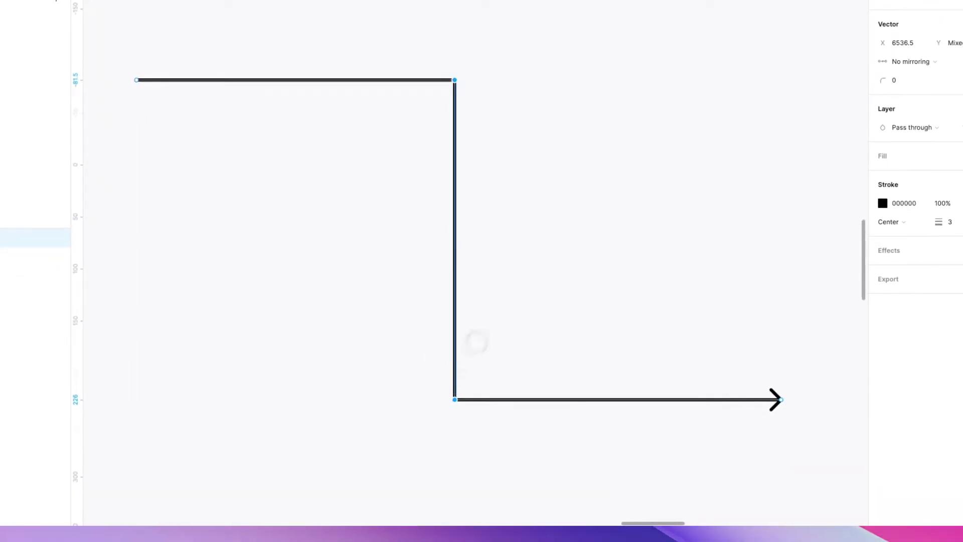
{"action": "left_click_drag", "start_coordinate": [883, 81], "coordinate": [911, 81]}
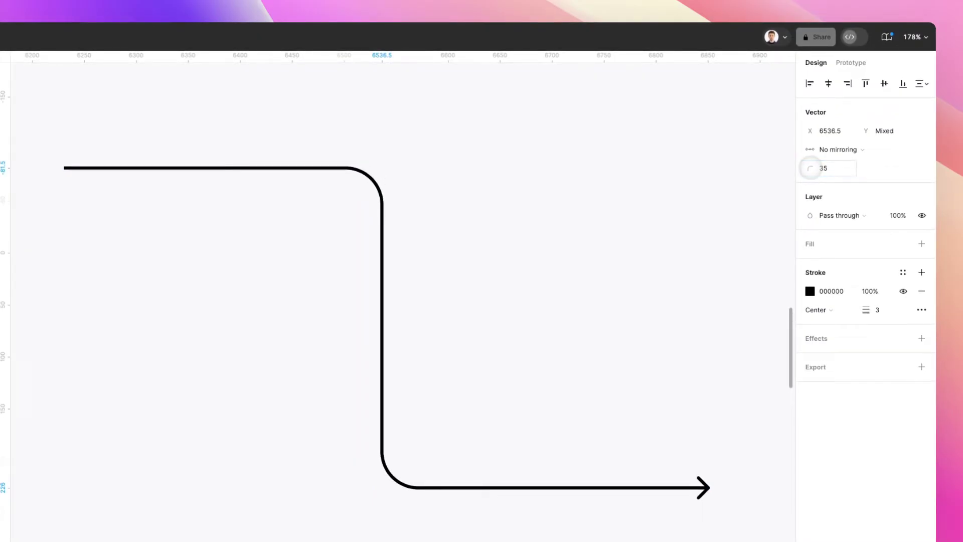
{"action": "scroll", "coordinate": [537, 282], "scroll_direction": "down", "scroll_amount": 5}
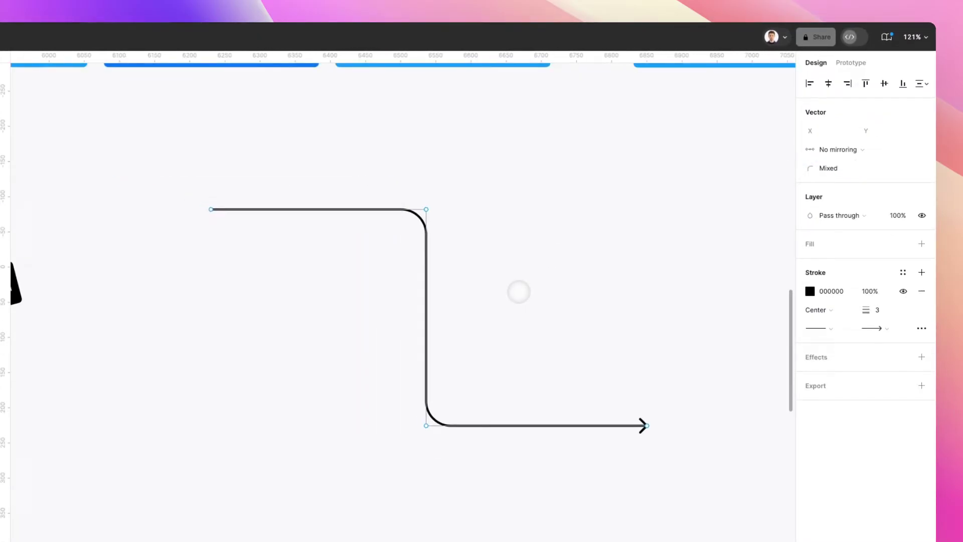
{"action": "key", "text": "Escape"}
{"action": "scroll", "coordinate": [473, 251], "scroll_direction": "right", "scroll_amount": 3}
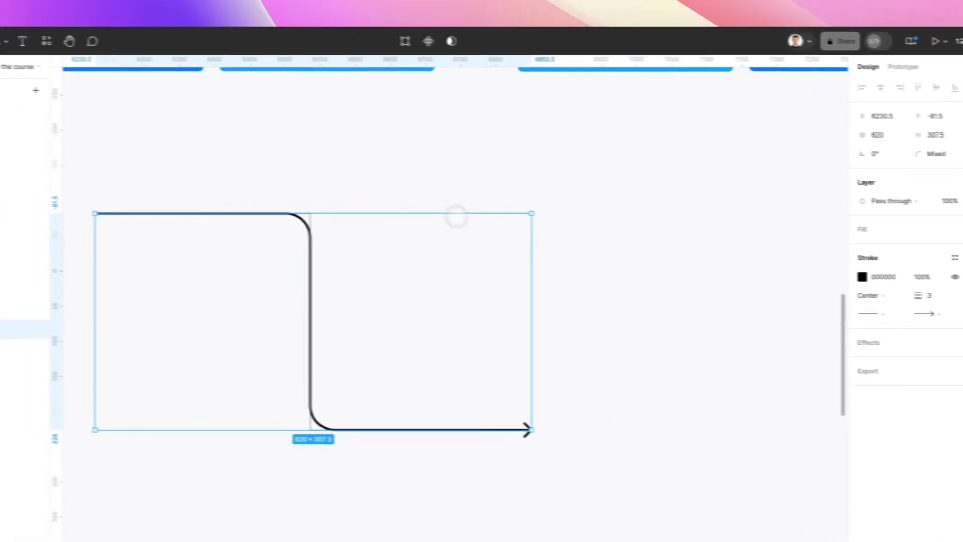
{"action": "scroll", "coordinate": [384, 197], "scroll_direction": "down", "scroll_amount": 1}
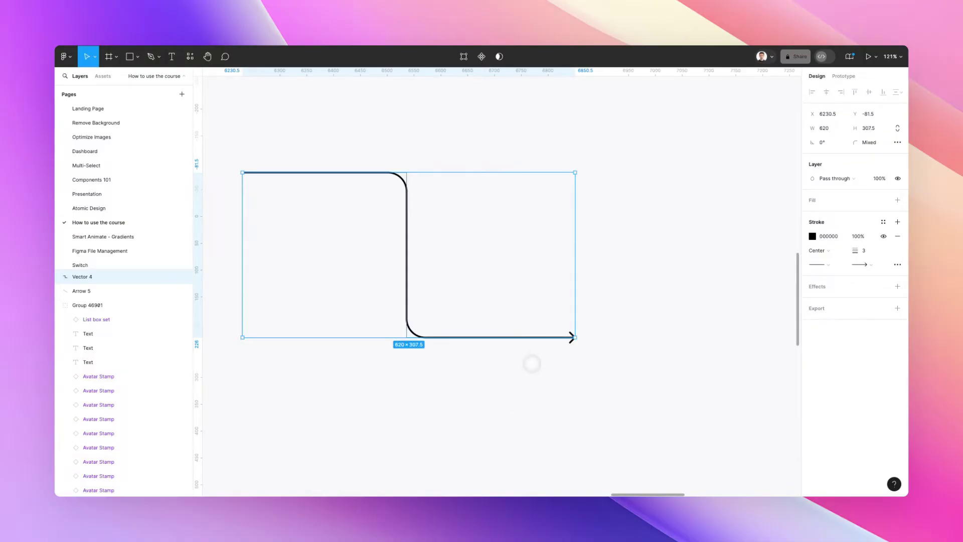
{"action": "left_click", "coordinate": [635, 259]}
- Switch to the Giglio Designs FigJam board and view the connectors of the Brand guidelines branch
{"action": "scroll", "coordinate": [642, 259], "scroll_direction": "left", "scroll_amount": 1}
{"action": "scroll", "coordinate": [644, 259], "scroll_direction": "up", "scroll_amount": 1}
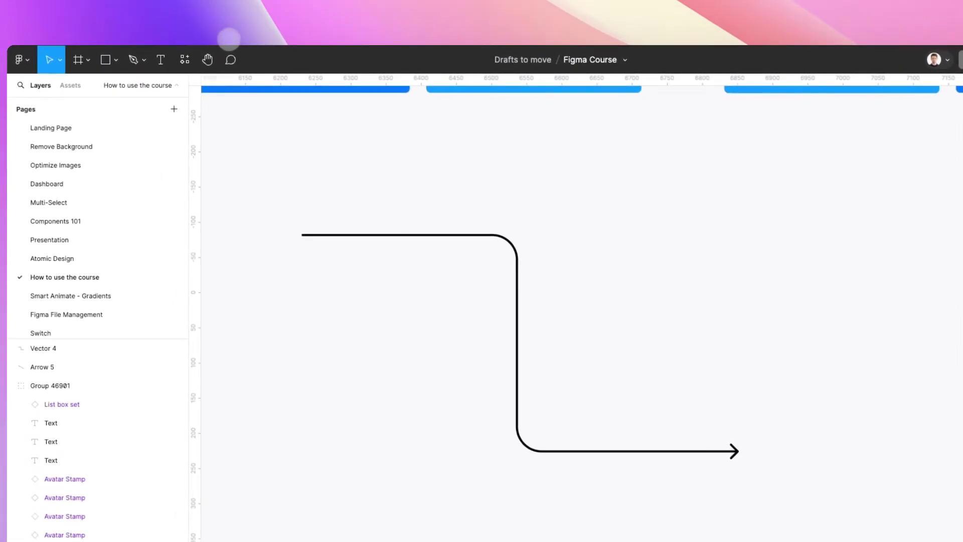
{"action": "left_click", "coordinate": [229, 39]}
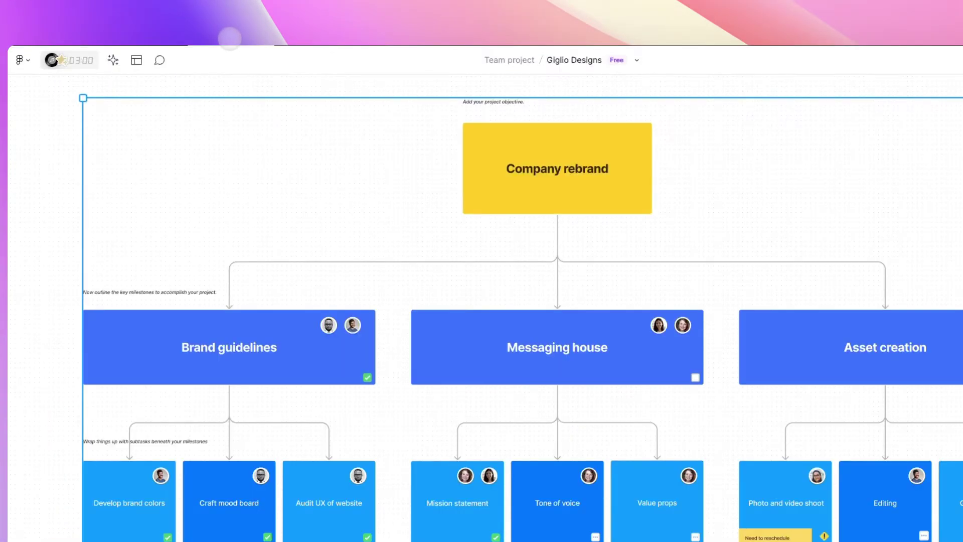
{"action": "scroll", "coordinate": [325, 161], "scroll_direction": "left", "scroll_amount": 5}
{"action": "scroll", "coordinate": [325, 162], "scroll_direction": "left", "scroll_amount": 10}
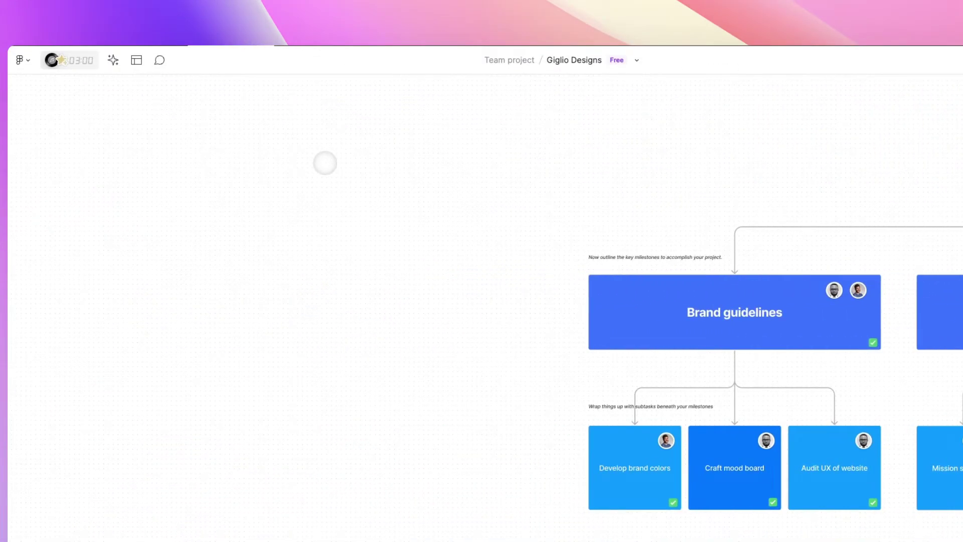
{"action": "scroll", "coordinate": [324, 163], "scroll_direction": "right", "scroll_amount": 6}
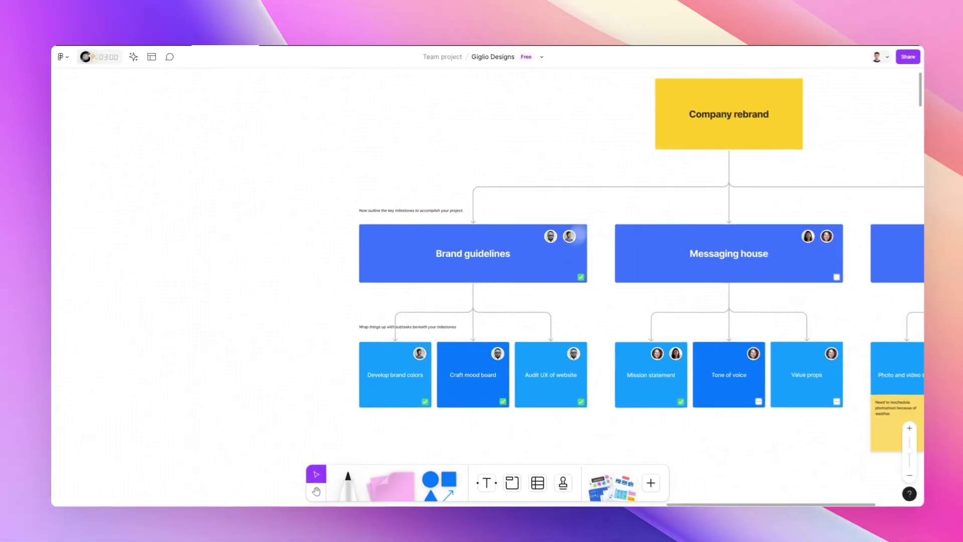
{"action": "scroll", "coordinate": [578, 394], "scroll_direction": "up", "scroll_amount": 5}
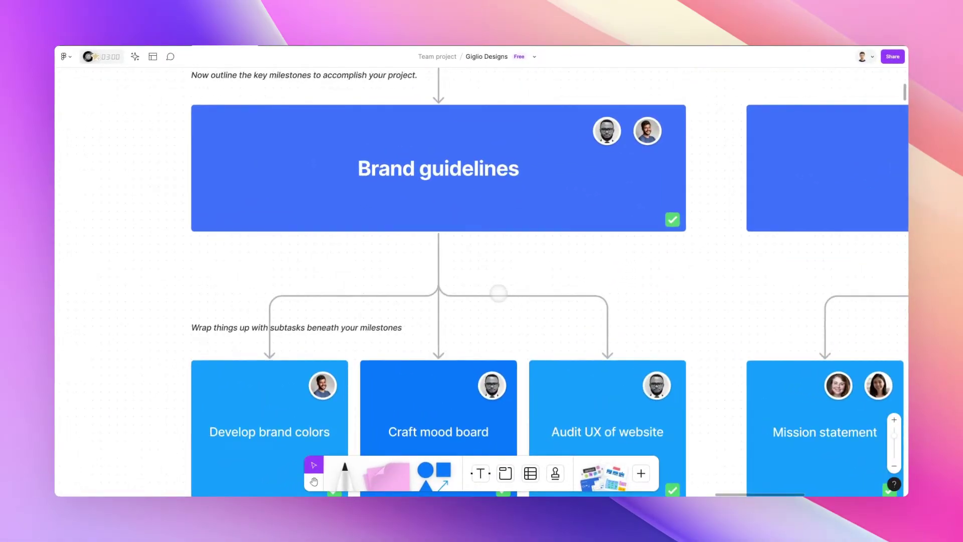
- Place two blue squares side by side below the chart and link the first to the second with an arrow connector
{"action": "scroll", "coordinate": [498, 293], "scroll_direction": "down", "scroll_amount": 15}
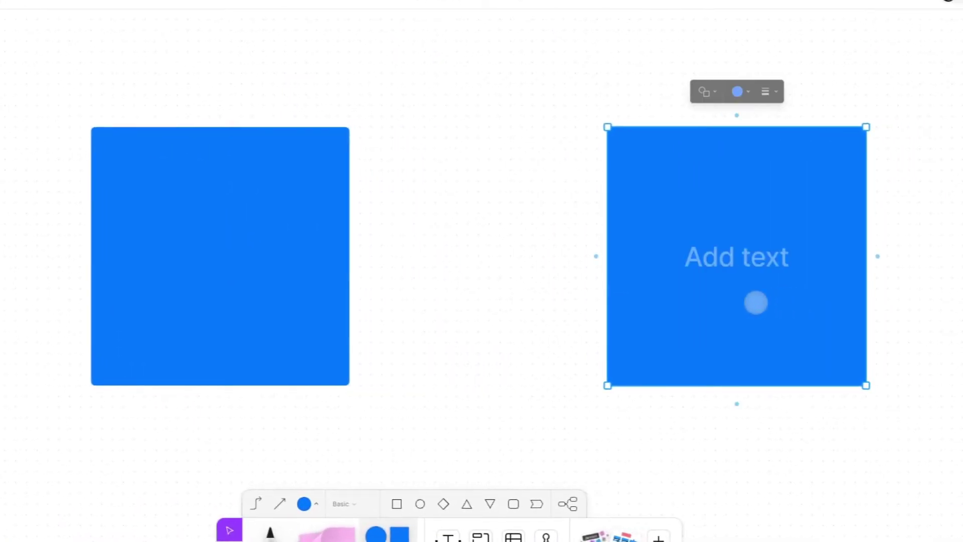
{"action": "left_click", "coordinate": [345, 226]}
{"action": "left_click_drag", "start_coordinate": [358, 256], "coordinate": [608, 256]}
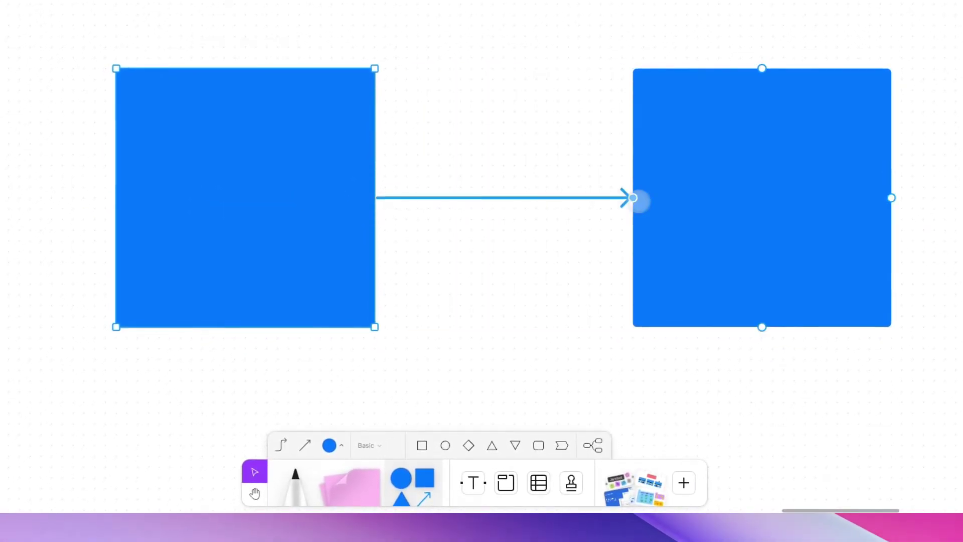
{"action": "scroll", "coordinate": [621, 216], "scroll_direction": "down", "scroll_amount": 3}
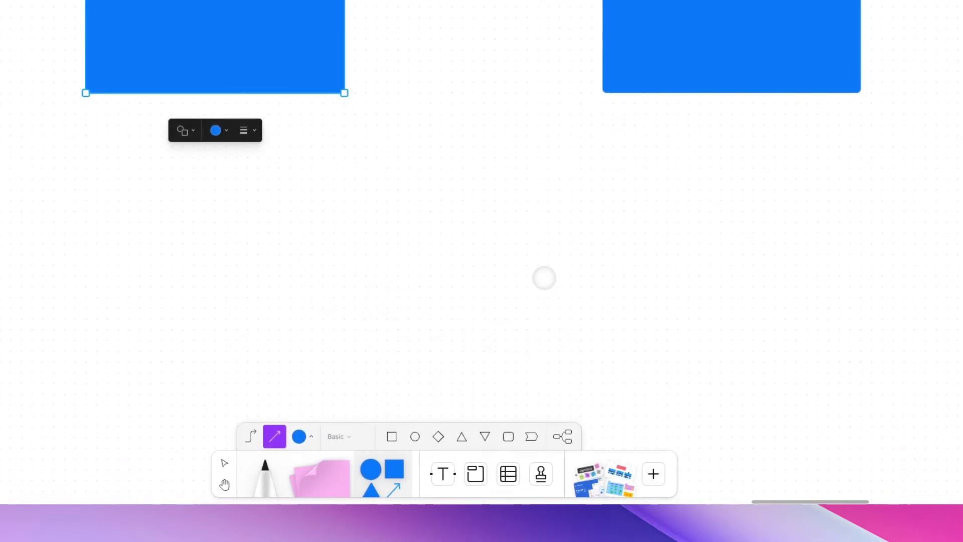
{"action": "key", "text": "v"}
{"action": "scroll", "coordinate": [543, 278], "scroll_direction": "up", "scroll_amount": 5}
{"action": "left_click", "coordinate": [482, 198]}
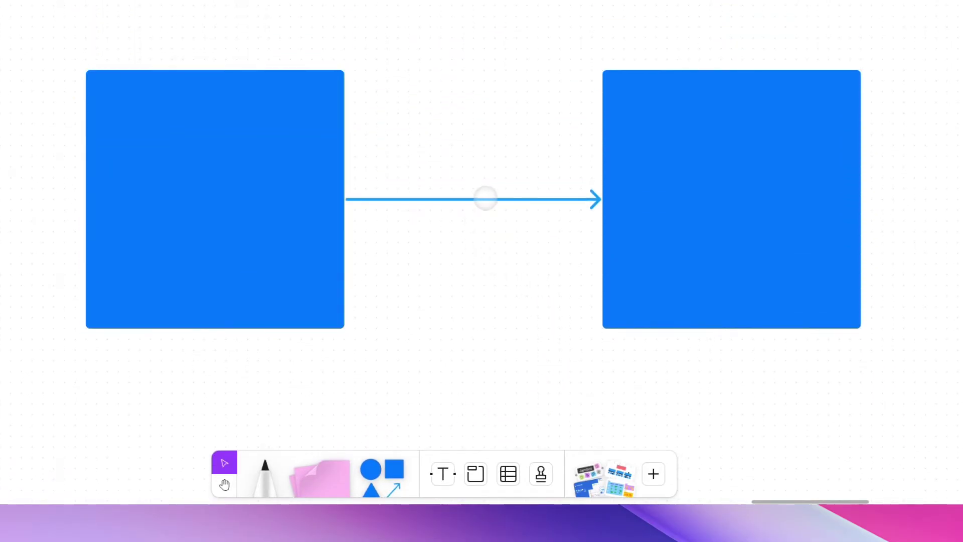
- Reposition the second connected square above the first square's level and finally below it
{"action": "left_click_drag", "start_coordinate": [756, 233], "coordinate": [715, 120]}
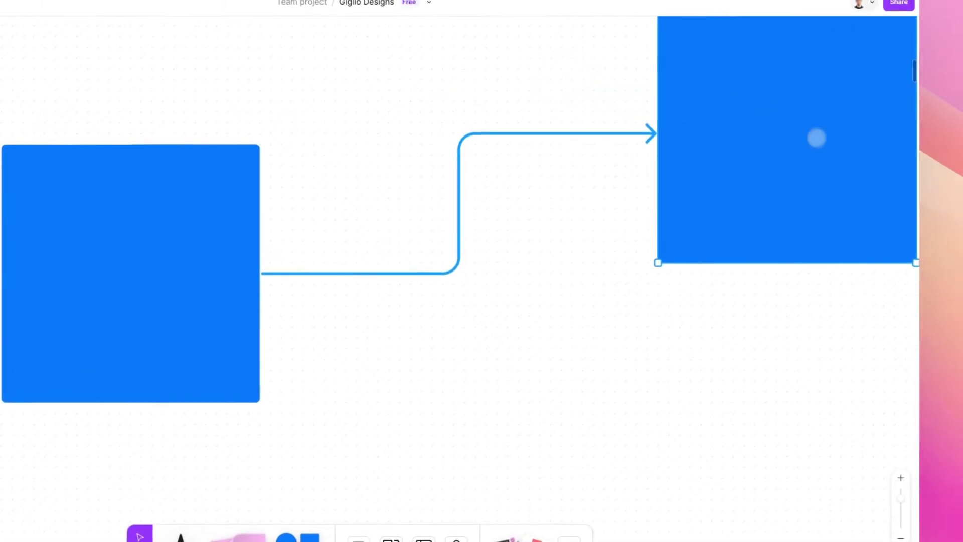
{"action": "scroll", "coordinate": [705, 150], "scroll_direction": "up", "scroll_amount": 3}
{"action": "scroll", "coordinate": [650, 229], "scroll_direction": "down", "scroll_amount": 3}
{"action": "left_click_drag", "start_coordinate": [640, 200], "coordinate": [633, 456]}
{"action": "scroll", "coordinate": [609, 392], "scroll_direction": "down", "scroll_amount": 1}
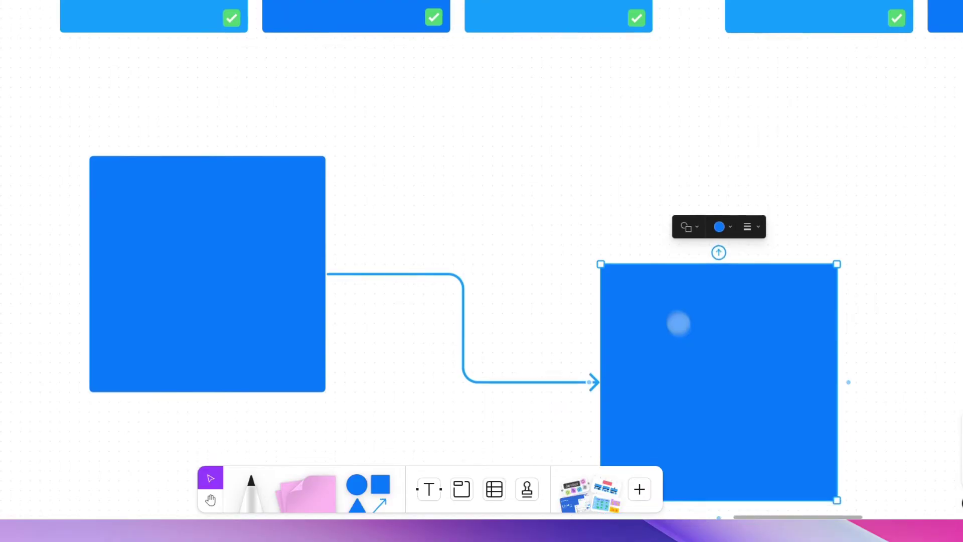
{"action": "scroll", "coordinate": [679, 323], "scroll_direction": "down", "scroll_amount": 1}
{"action": "left_click", "coordinate": [504, 217]}
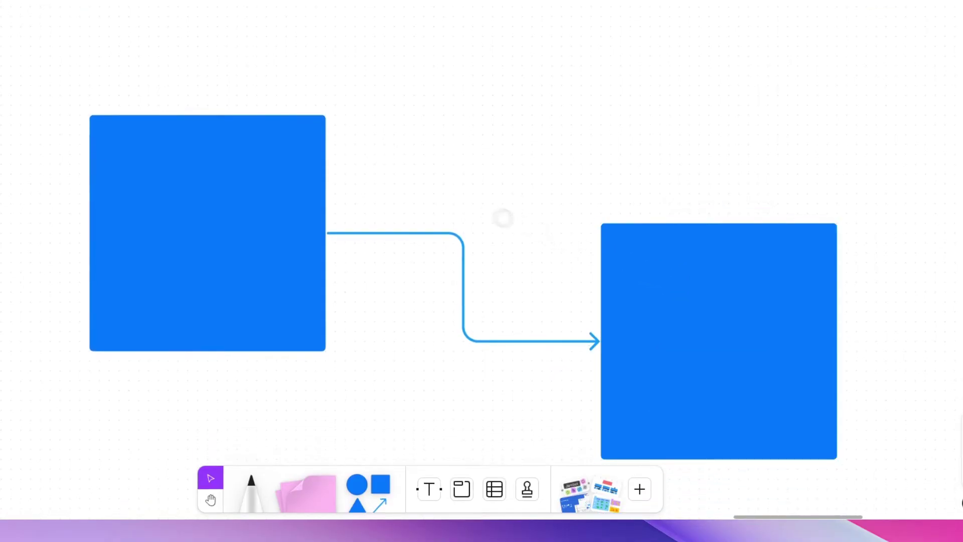
- Select the connector between the squares and shift its vertical segment closer to the first square
{"action": "left_click", "coordinate": [457, 236]}
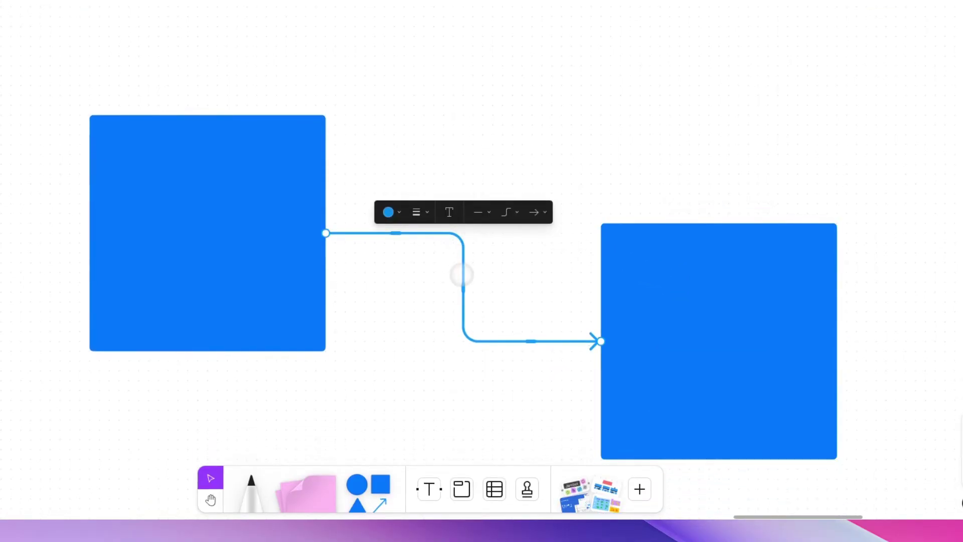
{"action": "left_click_drag", "start_coordinate": [466, 284], "coordinate": [540, 287]}
{"action": "left_click_drag", "start_coordinate": [413, 285], "coordinate": [433, 283]}
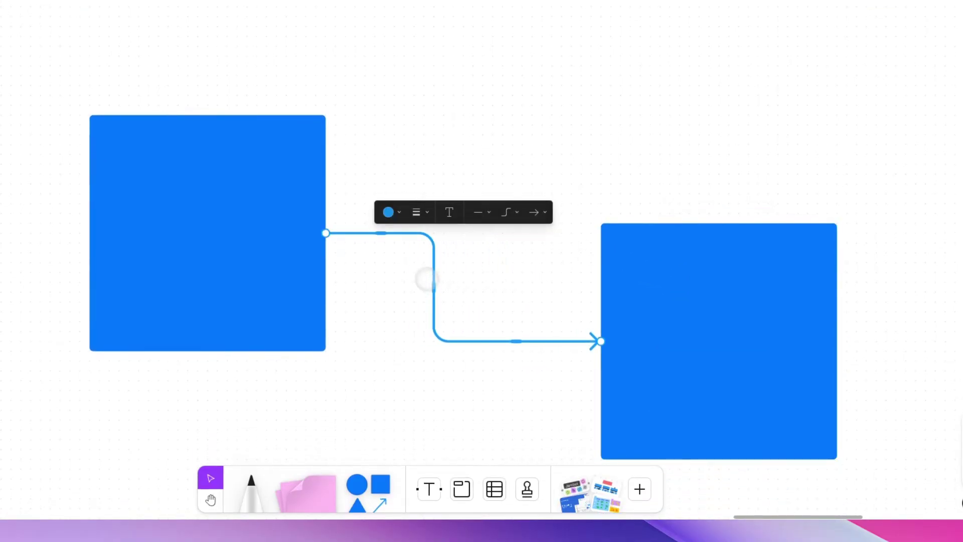
- Try shifting the connector's first horizontal segment down to add an extra bend, and undo the reroute
{"action": "left_click_drag", "start_coordinate": [393, 233], "coordinate": [391, 296]}
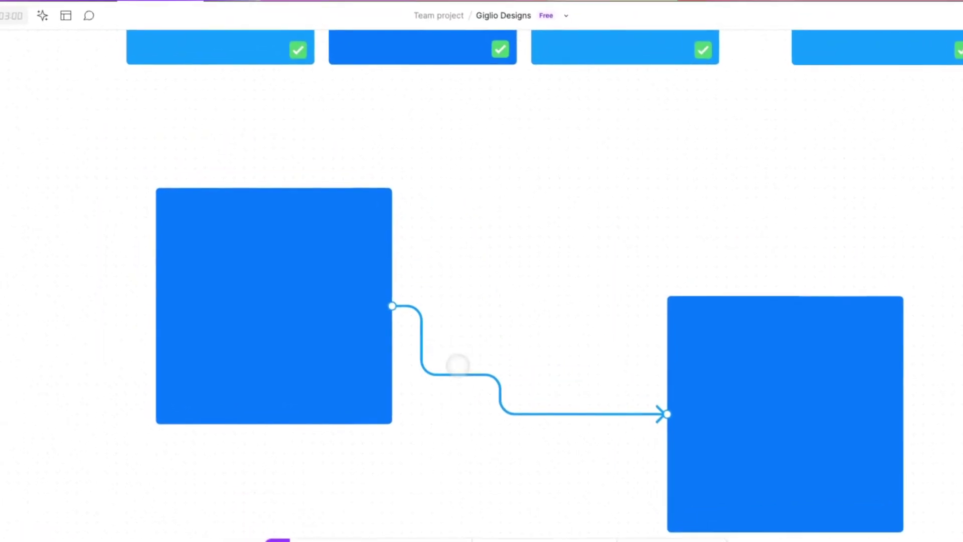
{"action": "left_click_drag", "start_coordinate": [458, 364], "coordinate": [458, 360]}
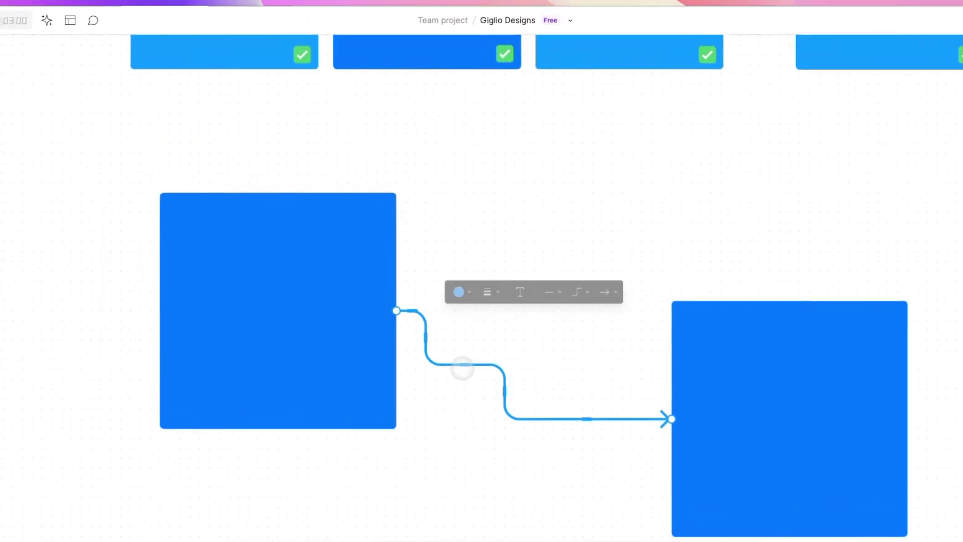
{"action": "key", "text": "super+z"}
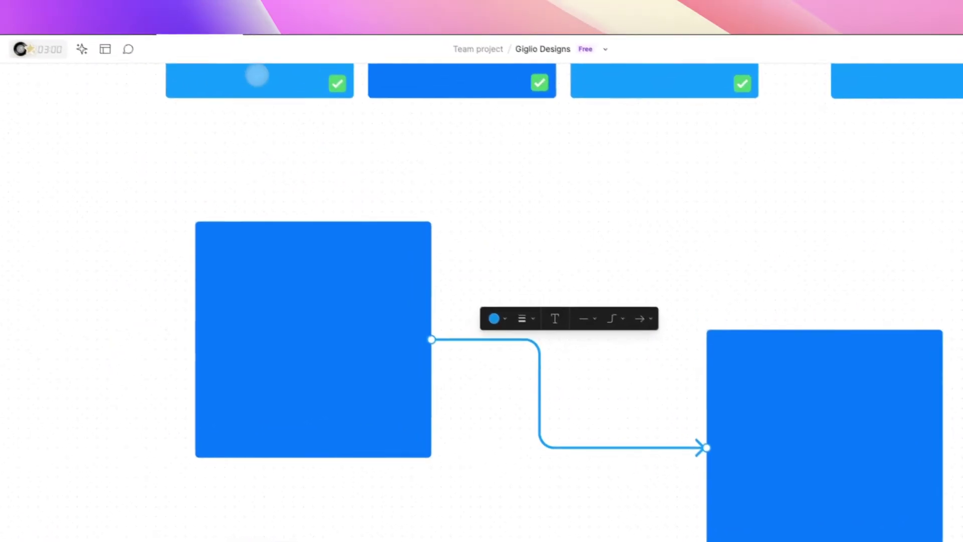
- Switch to the Figma Course design file and paste the copied FigJam connector beside the black arrow
{"action": "left_click", "coordinate": [299, 33]}
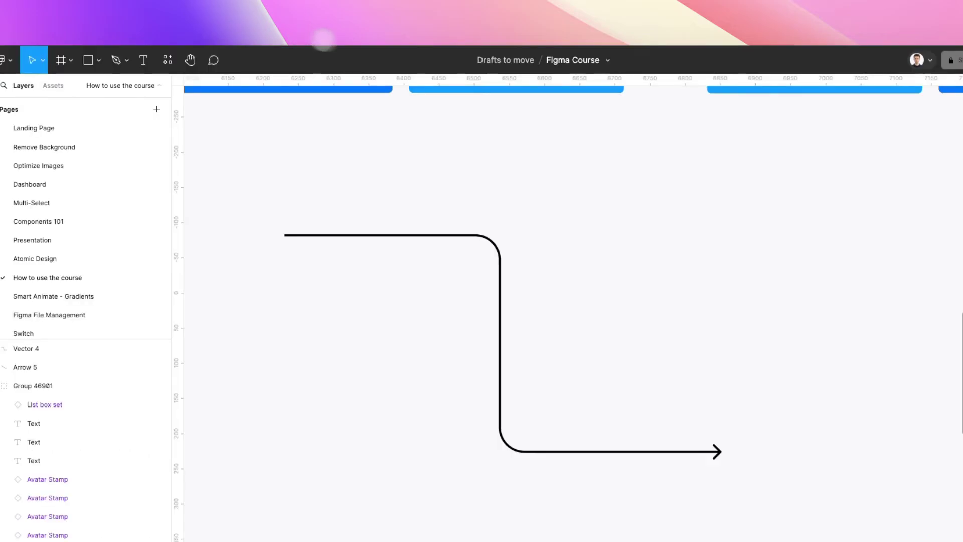
{"action": "scroll", "coordinate": [563, 230], "scroll_direction": "right", "scroll_amount": 5}
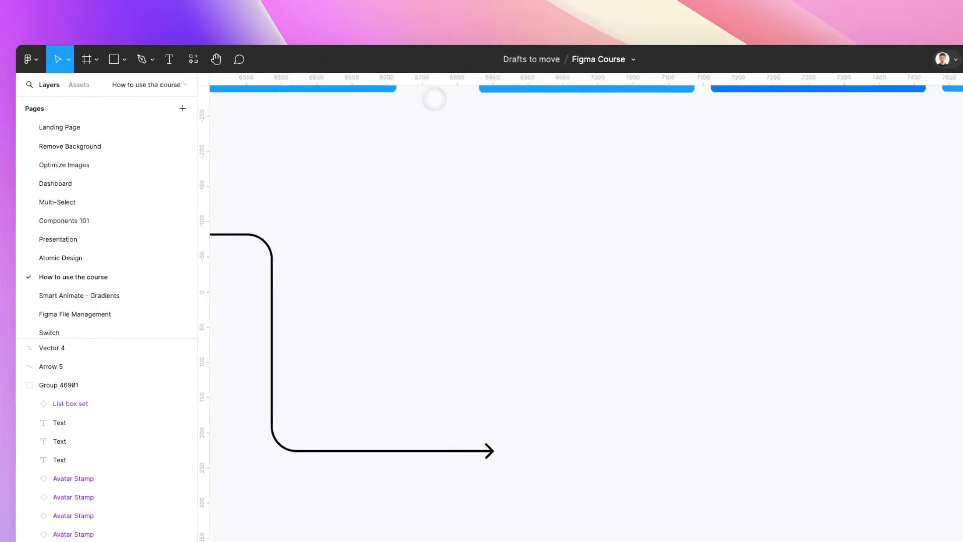
{"action": "key", "text": "super+v"}
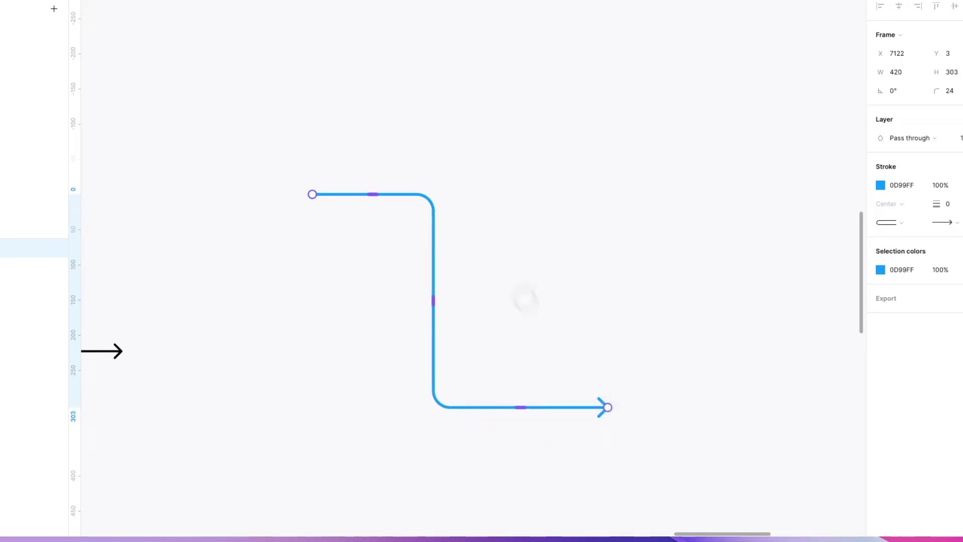
- Draw a gray square about 214 × 214 against the connector's start point and duplicate it beyond the arrowhead
{"action": "scroll", "coordinate": [491, 185], "scroll_direction": "down", "scroll_amount": 2}
{"action": "scroll", "coordinate": [492, 184], "scroll_direction": "down", "scroll_amount": 2}
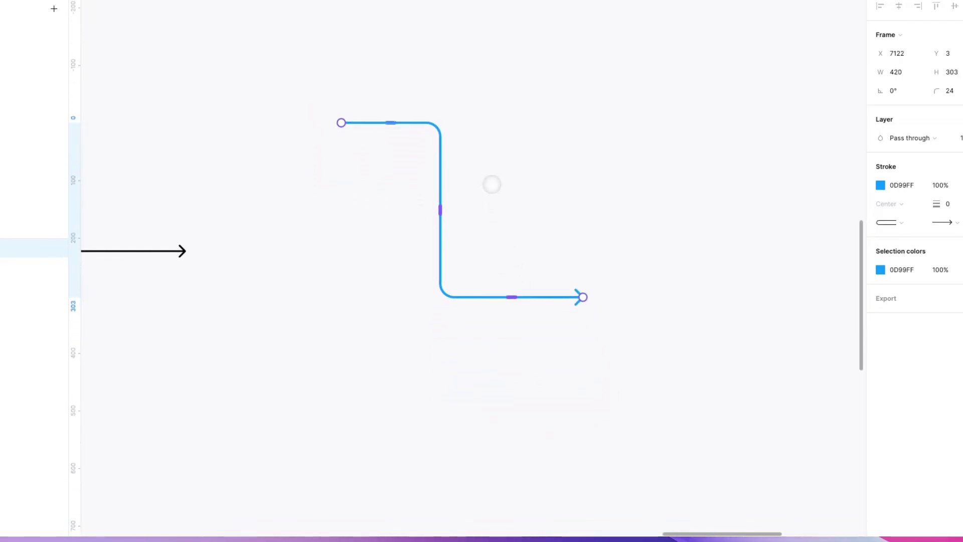
{"action": "left_click", "coordinate": [491, 185]}
{"action": "key", "text": "r"}
{"action": "left_click_drag", "start_coordinate": [211, 59], "coordinate": [336, 168]}
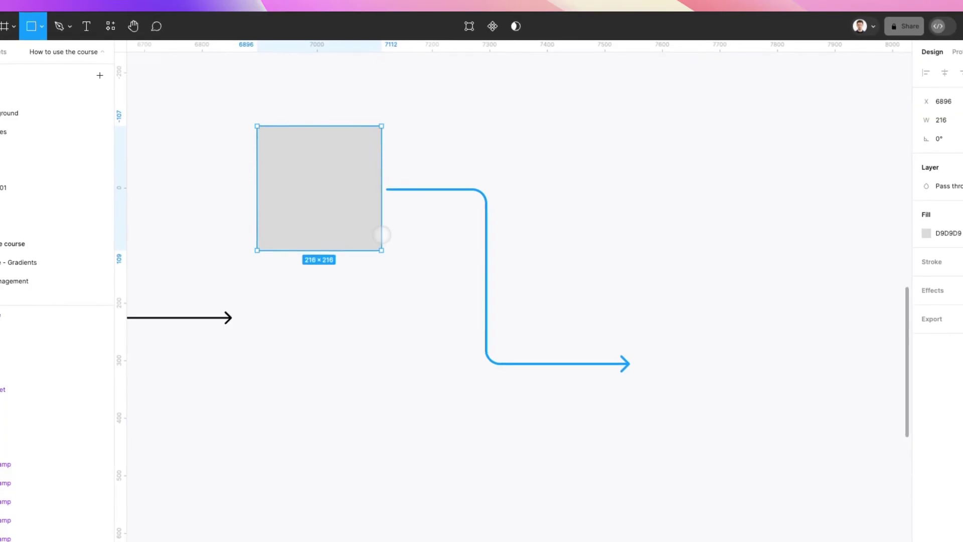
{"action": "left_click_drag", "start_coordinate": [381, 234], "coordinate": [382, 234]}
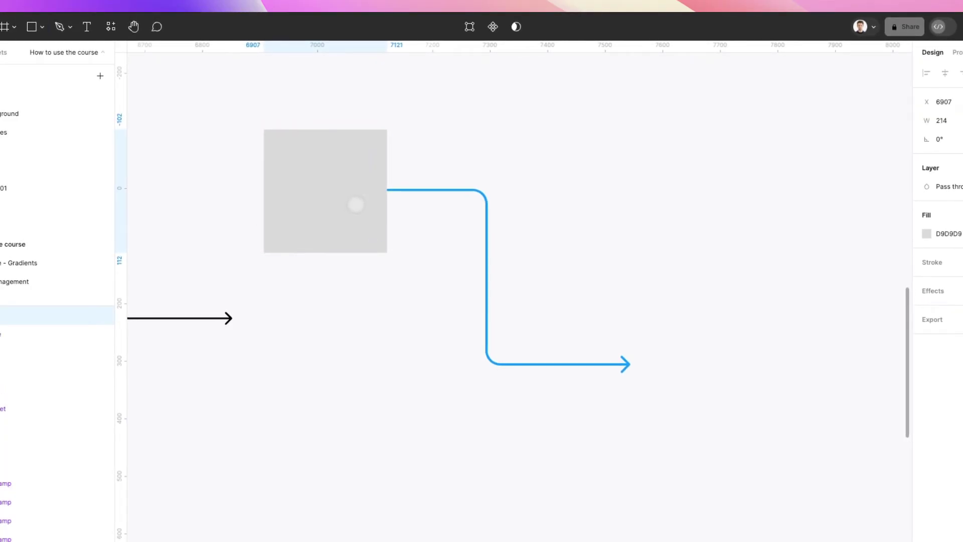
{"action": "left_click_drag", "start_coordinate": [356, 204], "coordinate": [755, 209]}
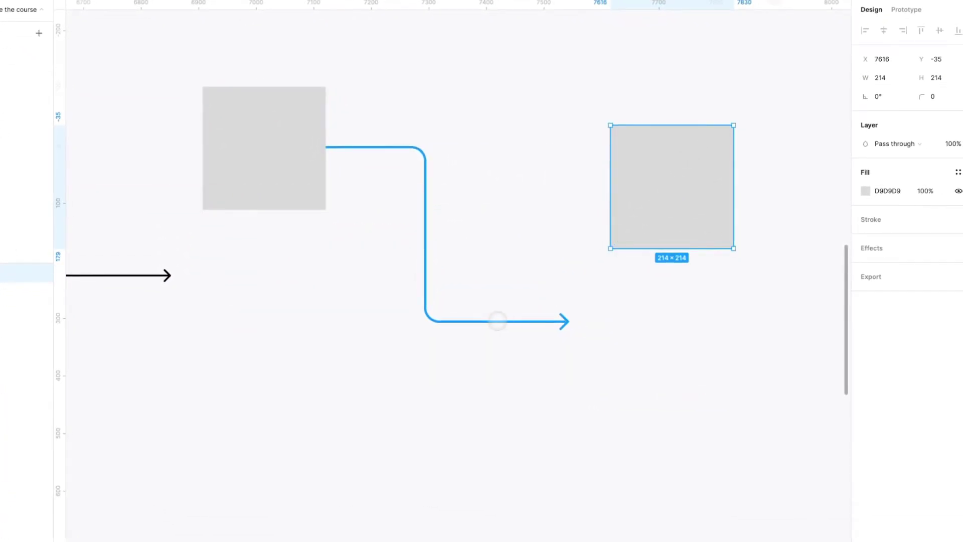
- Attach the connector's arrowhead to the second square's bottom edge and reroute its long vertical segment closer to the first square
{"action": "left_click", "coordinate": [497, 321]}
{"action": "left_click_drag", "start_coordinate": [581, 135], "coordinate": [682, 294]}
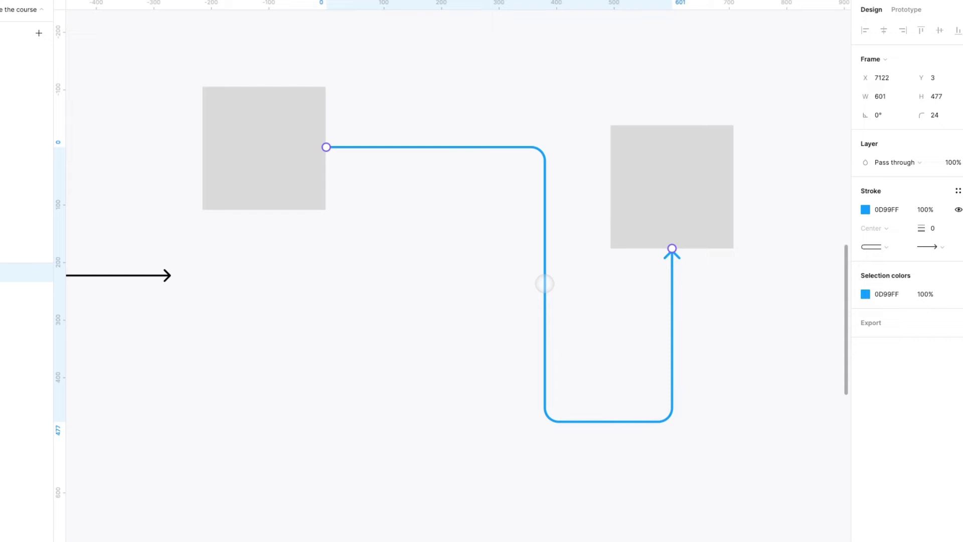
{"action": "left_click_drag", "start_coordinate": [543, 283], "coordinate": [412, 276]}
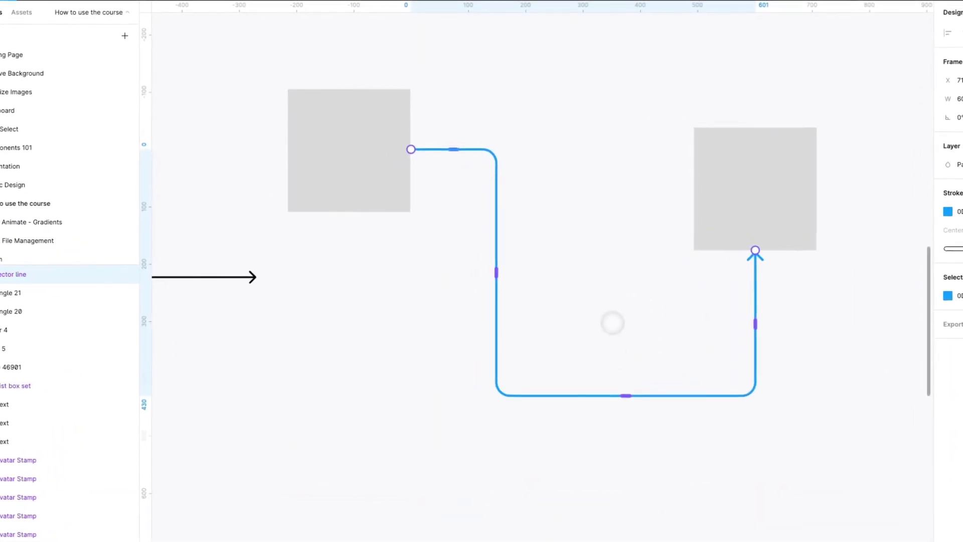
{"action": "left_click", "coordinate": [553, 313]}
- Compare the black vector arrow with the pasted connector line and inspect the connector's segment handles
{"action": "scroll", "coordinate": [550, 309], "scroll_direction": "left", "scroll_amount": 6}
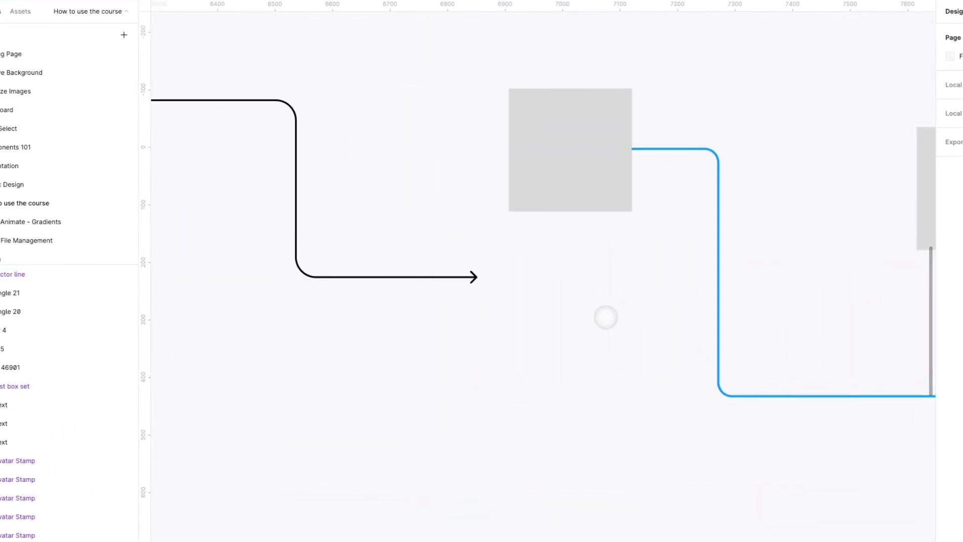
{"action": "scroll", "coordinate": [543, 313], "scroll_direction": "down", "scroll_amount": 1}
{"action": "scroll", "coordinate": [506, 240], "scroll_direction": "up", "scroll_amount": 3}
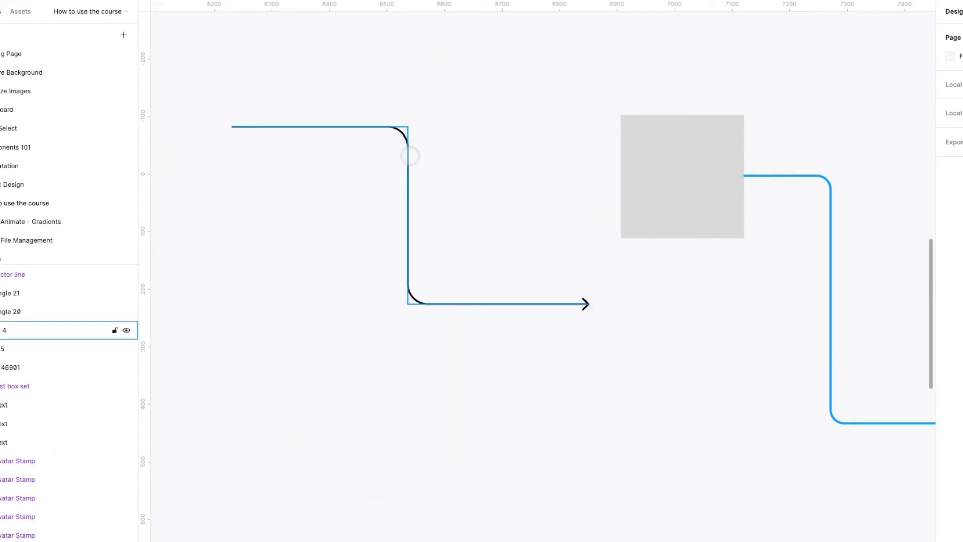
{"action": "left_click", "coordinate": [410, 156]}
{"action": "key", "text": "Escape"}
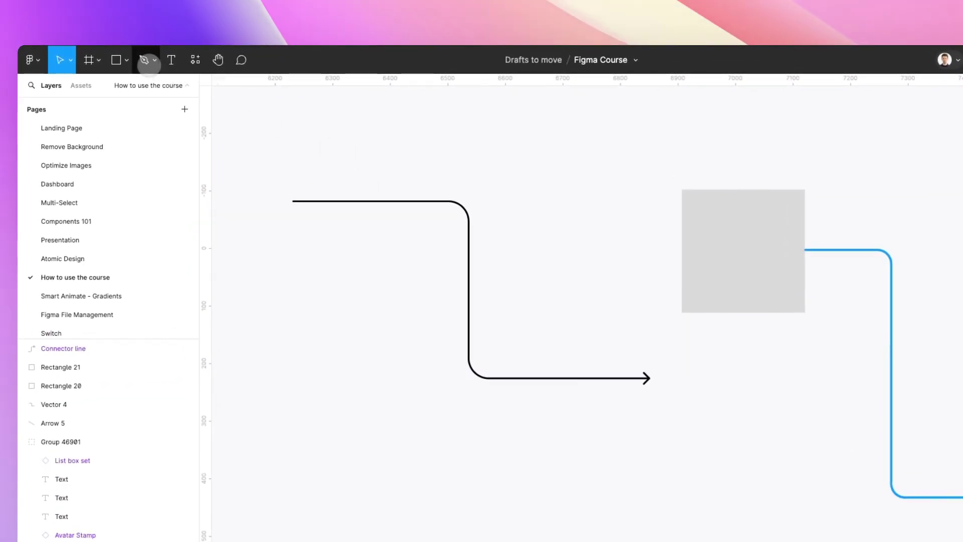
{"action": "key", "text": "Escape"}
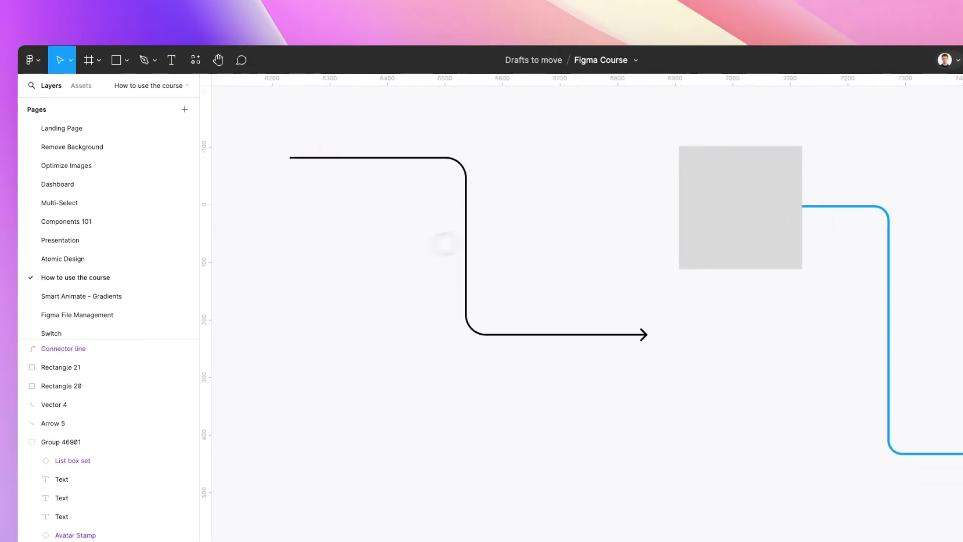
{"action": "scroll", "coordinate": [443, 242], "scroll_direction": "right", "scroll_amount": 6}
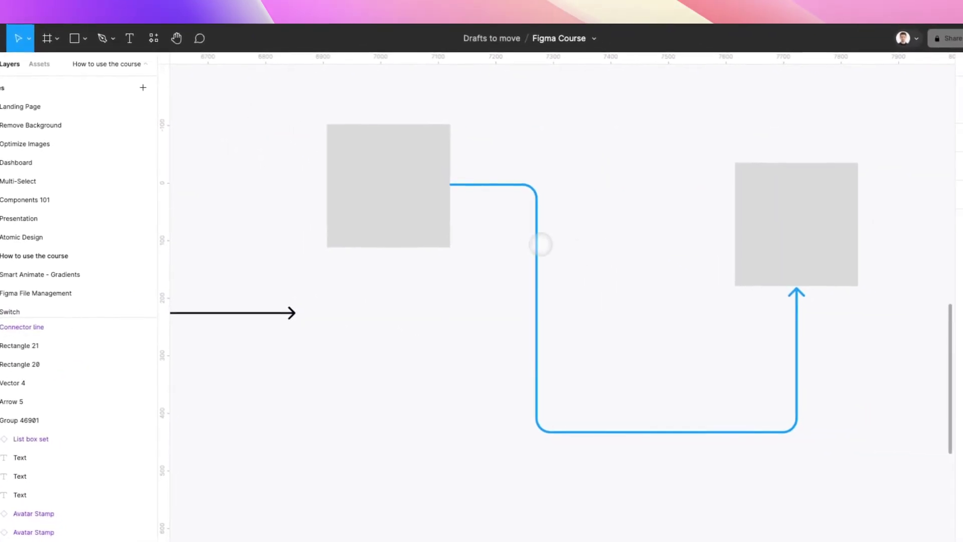
{"action": "left_click", "coordinate": [536, 257]}
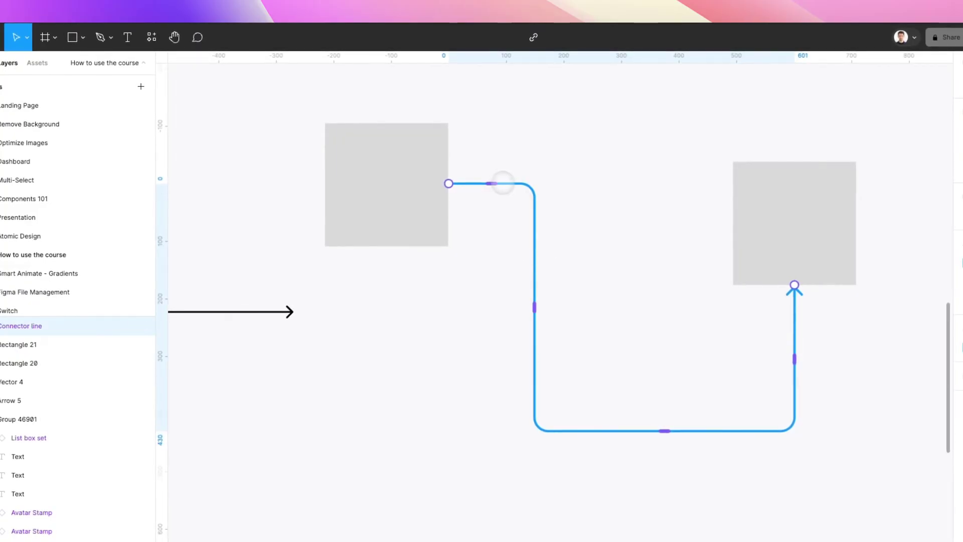
{"action": "scroll", "coordinate": [504, 160], "scroll_direction": "down", "scroll_amount": 2}
{"action": "key", "text": "Escape"}
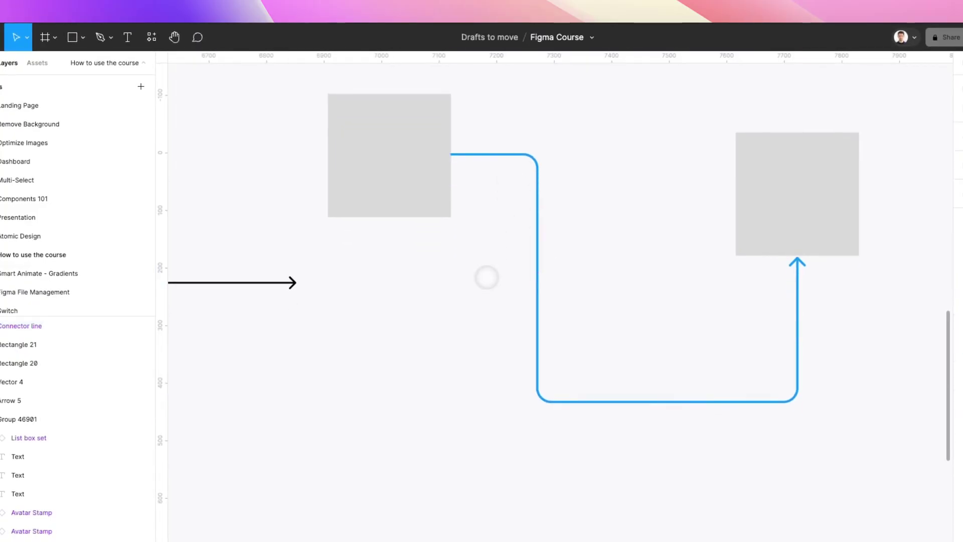
- Draw an open right-angled zigzag path about 280.5 × 359.5 with the Pen tool below the connector, ending in a horizontal segment
{"action": "left_click", "coordinate": [99, 37]}
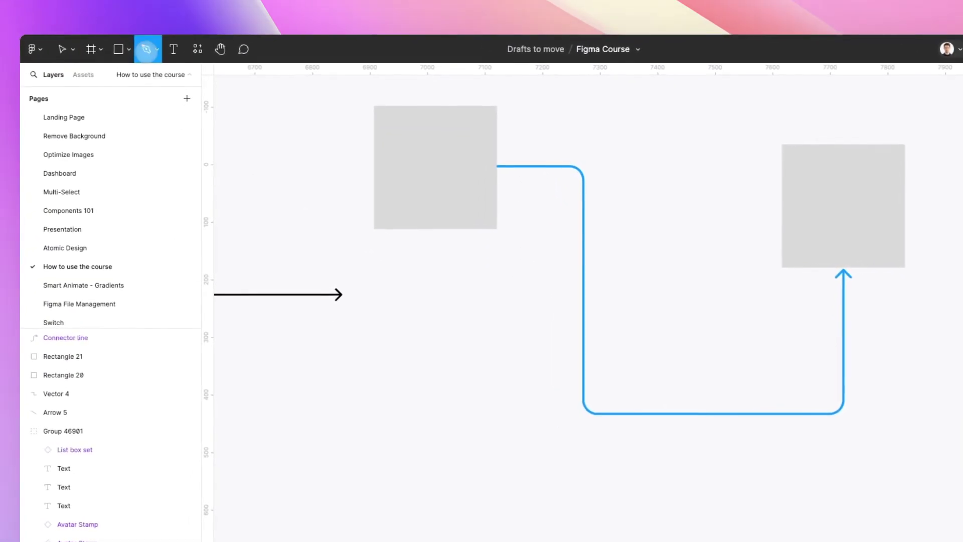
{"action": "scroll", "coordinate": [438, 241], "scroll_direction": "down", "scroll_amount": 10}
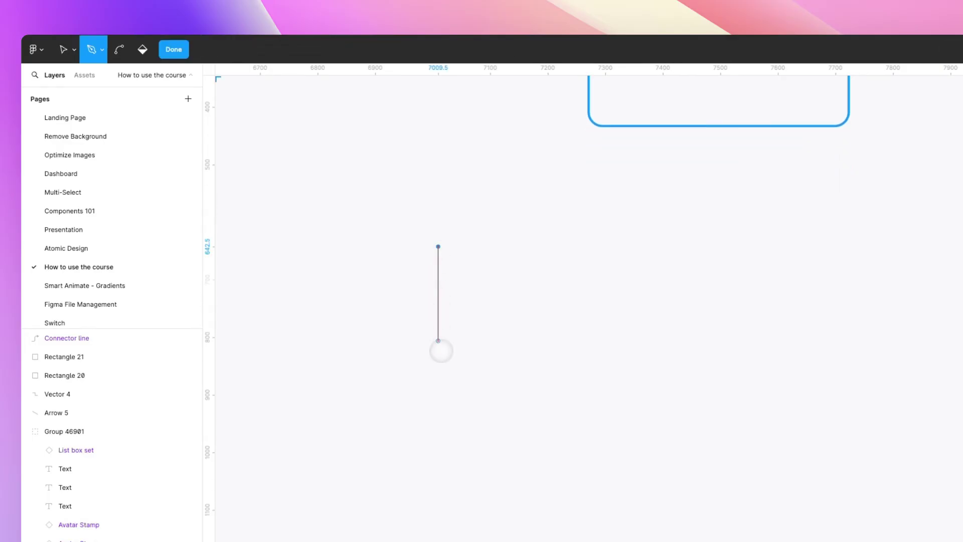
{"action": "left_click", "coordinate": [519, 247]}
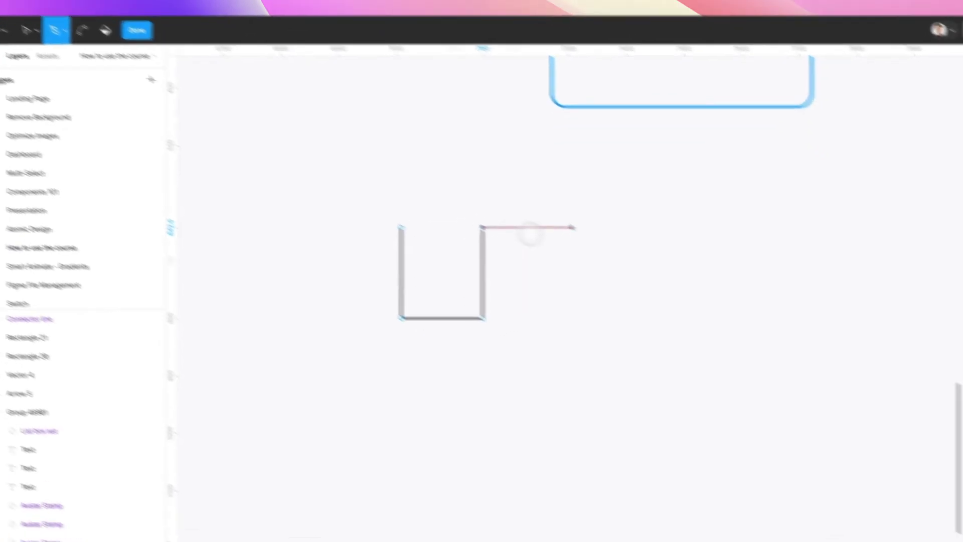
{"action": "left_click", "coordinate": [599, 246]}
{"action": "left_click", "coordinate": [599, 387]}
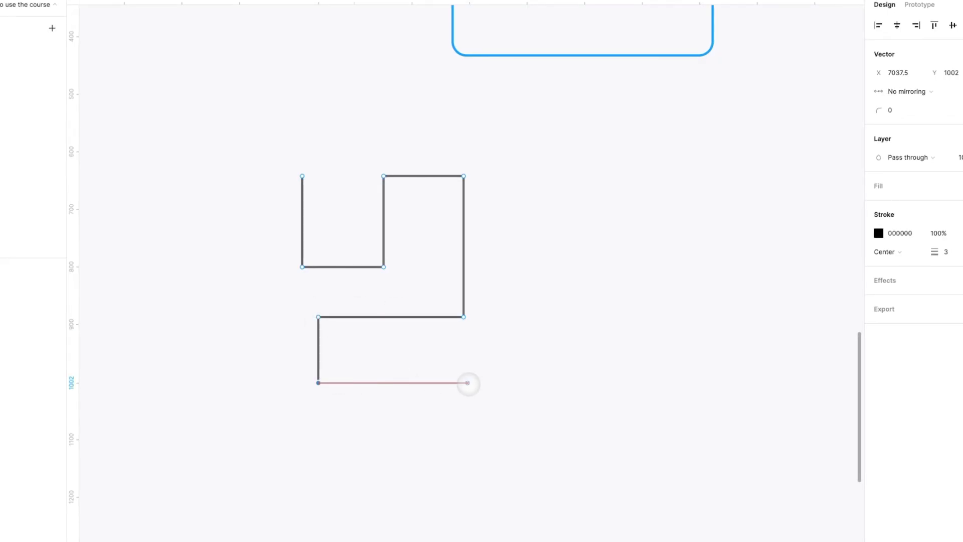
{"action": "key", "text": "Escape"}
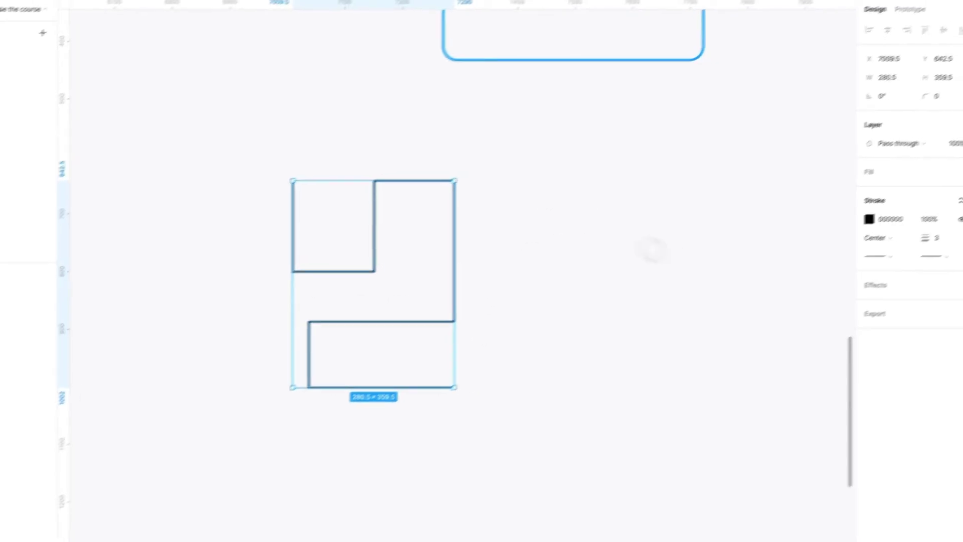
- Sample the connector's blue 0D99FF for the zigzag path's stroke and set its end point to Line arrow
{"action": "key", "text": "i"}
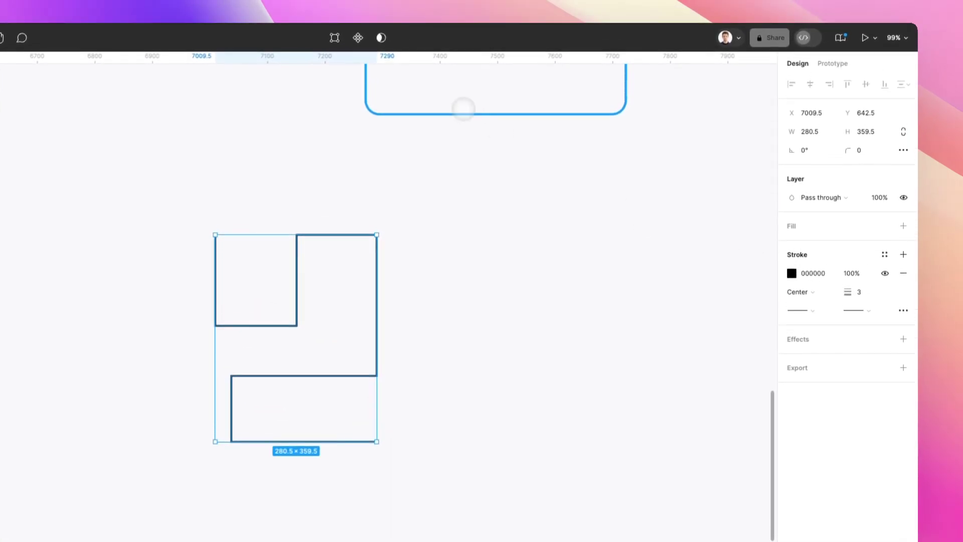
{"action": "left_click", "coordinate": [476, 99]}
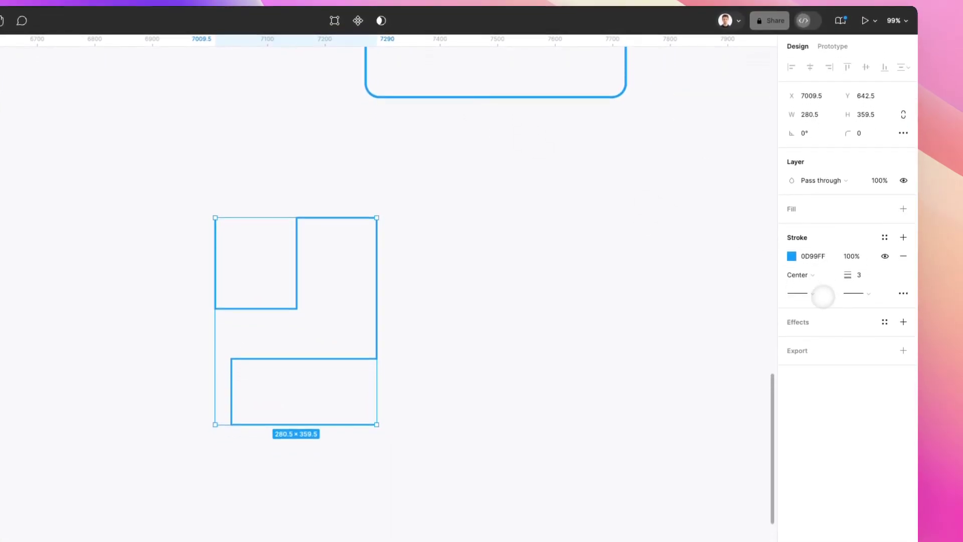
{"action": "left_click", "coordinate": [847, 314]}
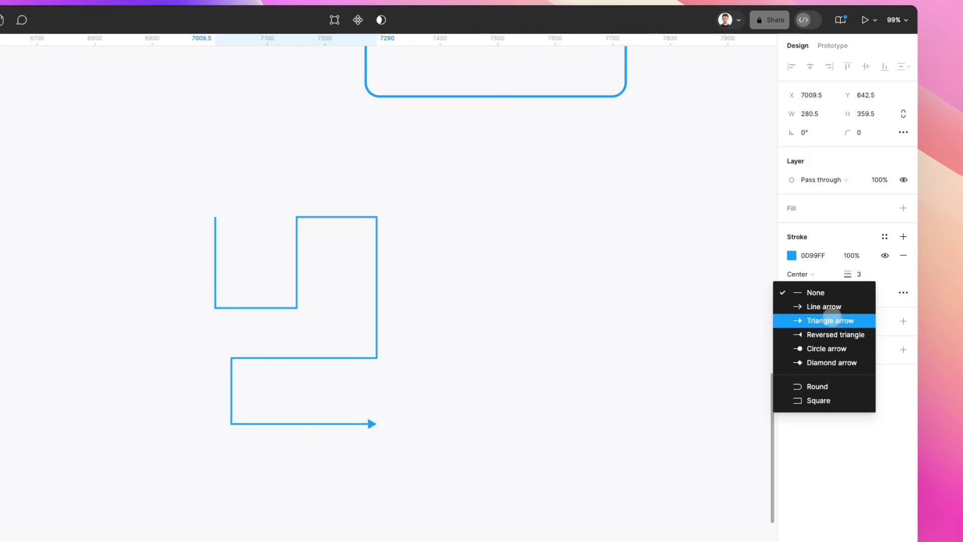
{"action": "left_click", "coordinate": [828, 307]}
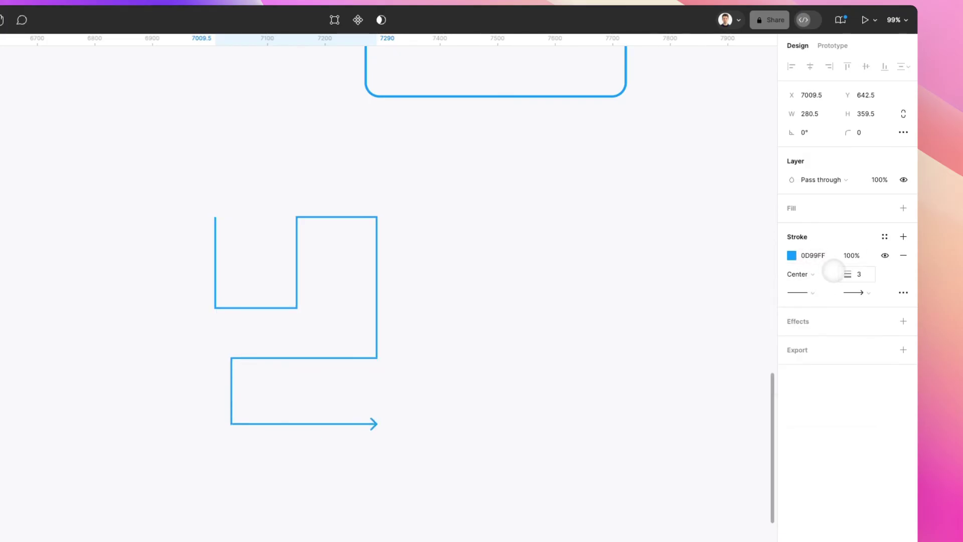
- Set the zigzag arrow's stroke weight to 7 and round its corners to a radius of about 15
{"action": "left_click_drag", "start_coordinate": [847, 274], "coordinate": [851, 274]}
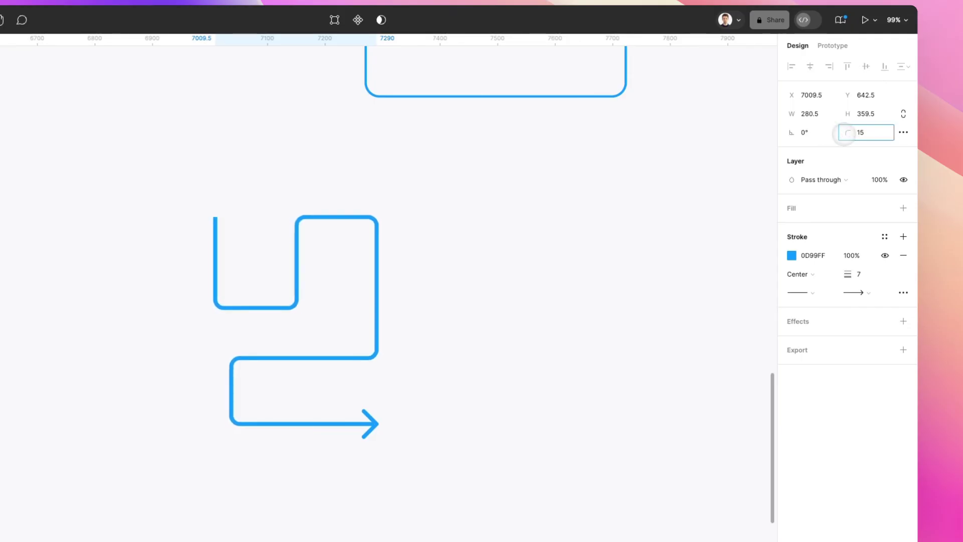
{"action": "left_click", "coordinate": [438, 341]}
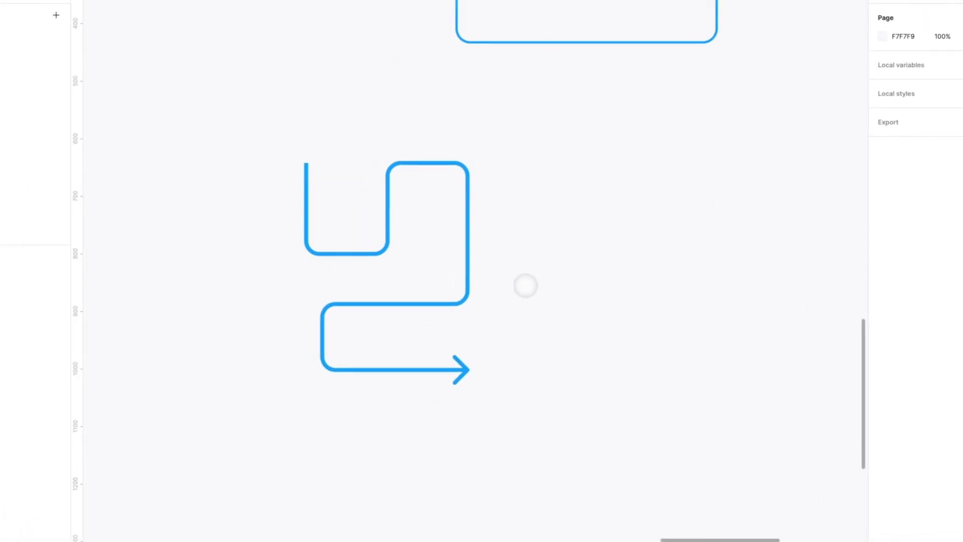
- Review the finished zigzag arrow together with the black vector arrow and the connector between the squares
{"action": "scroll", "coordinate": [437, 339], "scroll_direction": "left", "scroll_amount": 1}
{"action": "scroll", "coordinate": [438, 338], "scroll_direction": "up", "scroll_amount": 1}
{"action": "scroll", "coordinate": [533, 283], "scroll_direction": "up", "scroll_amount": 3}
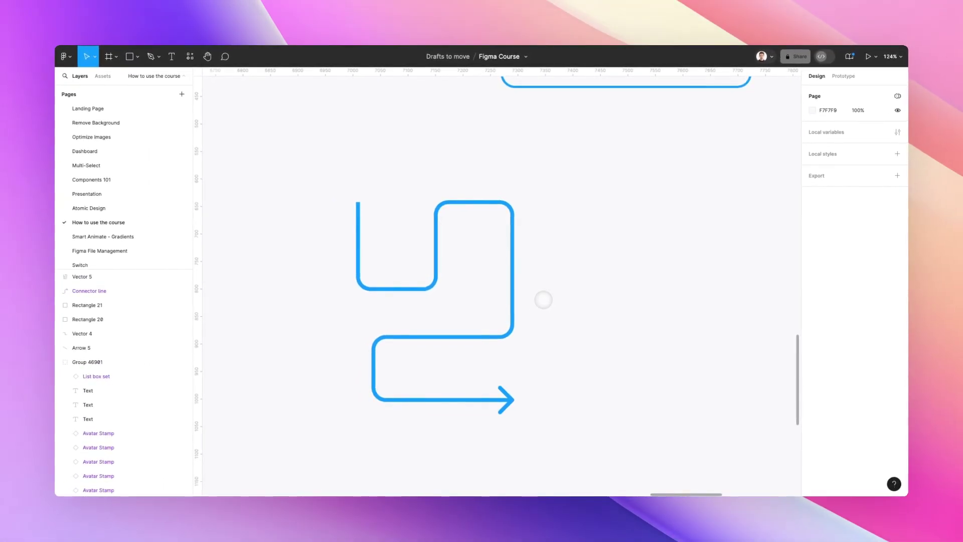
{"action": "scroll", "coordinate": [543, 299], "scroll_direction": "down", "scroll_amount": 2}
{"action": "scroll", "coordinate": [543, 300], "scroll_direction": "left", "scroll_amount": 2}
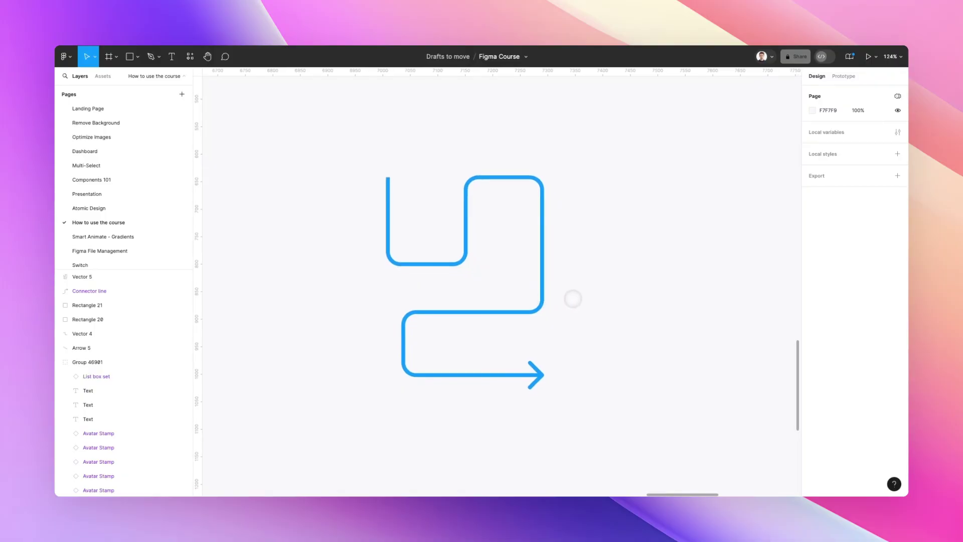
{"action": "scroll", "coordinate": [576, 309], "scroll_direction": "down", "scroll_amount": 2}
{"action": "scroll", "coordinate": [577, 310], "scroll_direction": "down", "scroll_amount": 4}
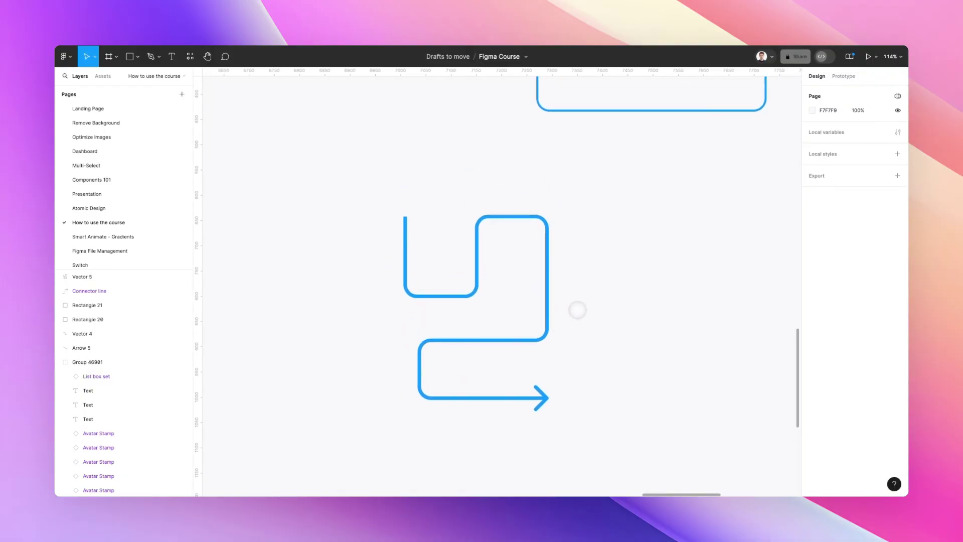
{"action": "scroll", "coordinate": [577, 309], "scroll_direction": "up", "scroll_amount": 3}
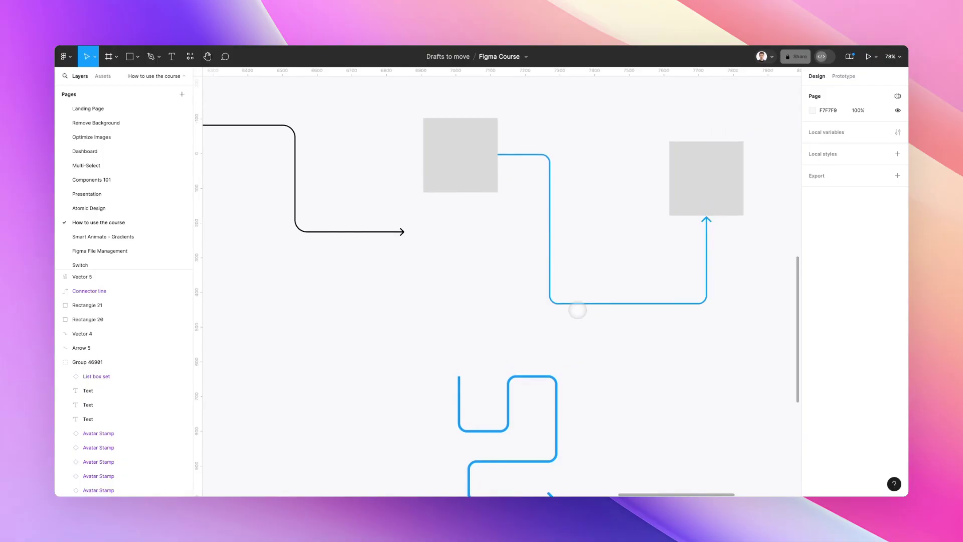
{"action": "scroll", "coordinate": [576, 307], "scroll_direction": "left", "scroll_amount": 3}
{"action": "scroll", "coordinate": [552, 301], "scroll_direction": "right", "scroll_amount": 2}
{"action": "scroll", "coordinate": [547, 293], "scroll_direction": "right", "scroll_amount": 1}
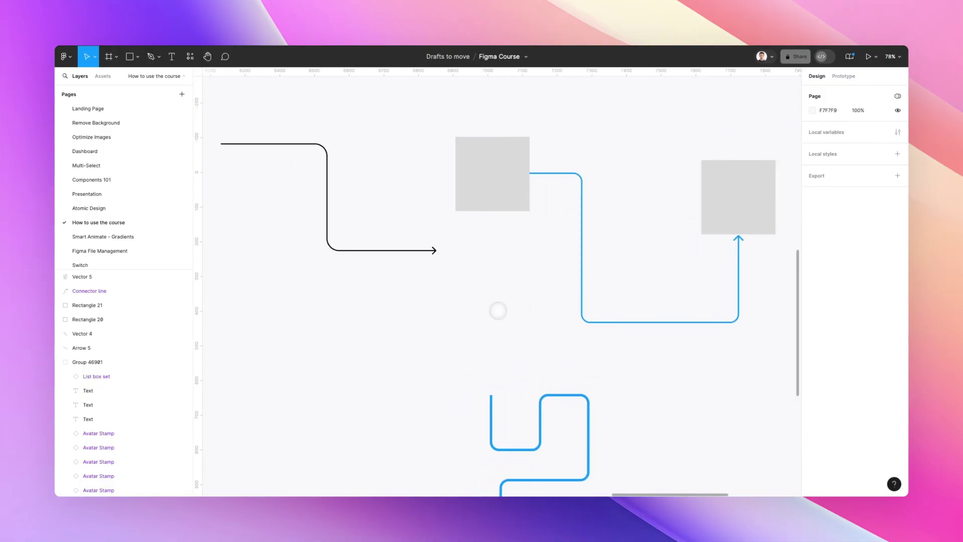
{"action": "scroll", "coordinate": [499, 310], "scroll_direction": "down", "scroll_amount": 3}
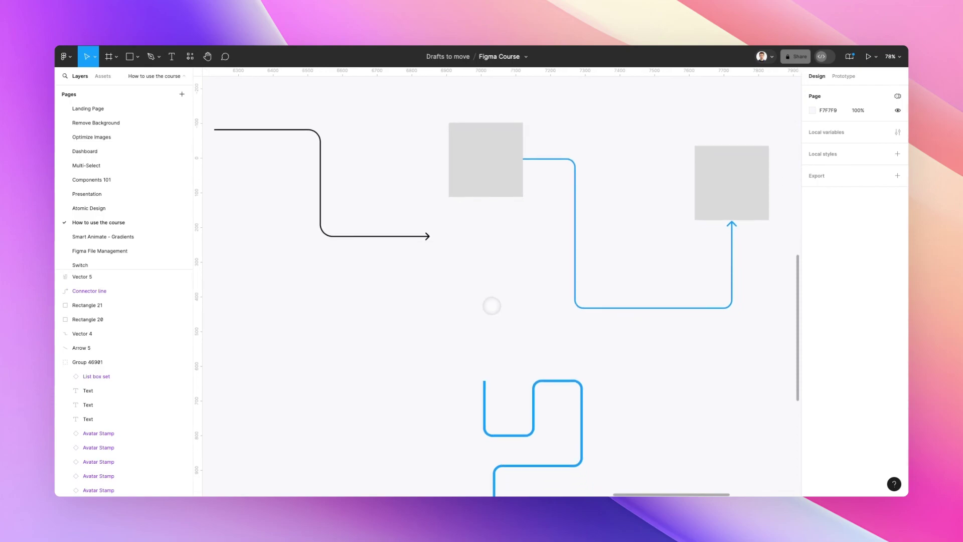
{"action": "scroll", "coordinate": [492, 305], "scroll_direction": "down", "scroll_amount": 1}
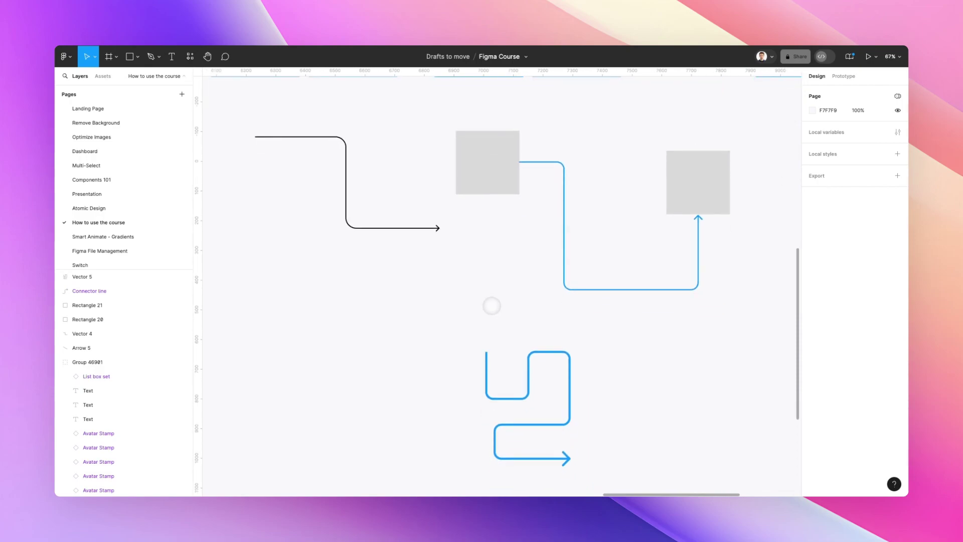
{"action": "scroll", "coordinate": [491, 306], "scroll_direction": "down", "scroll_amount": 1}
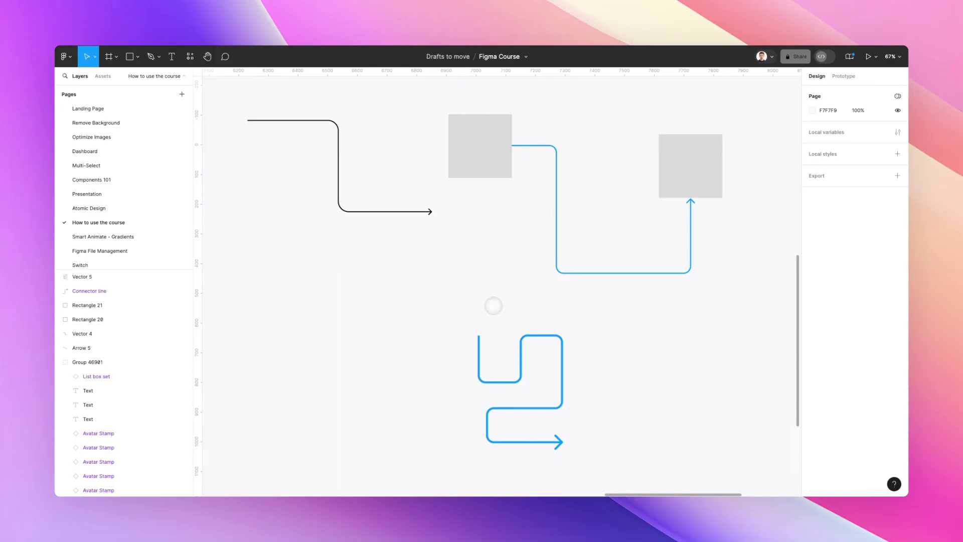
{"action": "scroll", "coordinate": [493, 306], "scroll_direction": "down", "scroll_amount": 1}
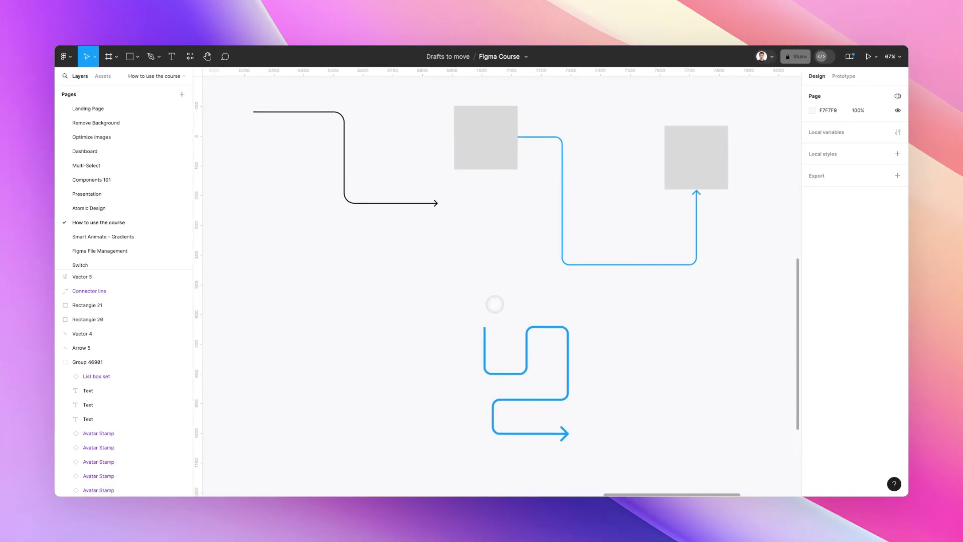